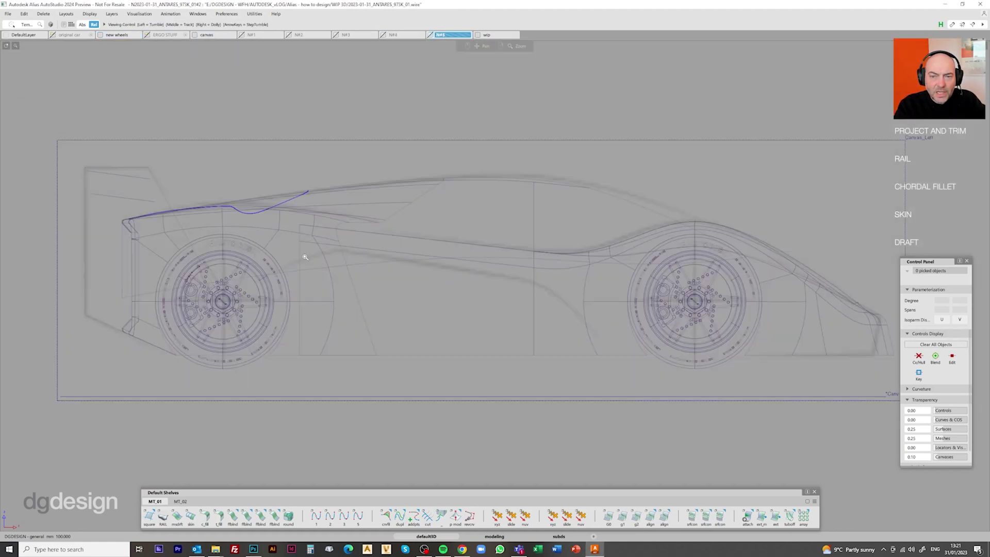
Draw a straight degree-1 construction line starting from the wheel centre.
click(191, 306)
click(311, 248)
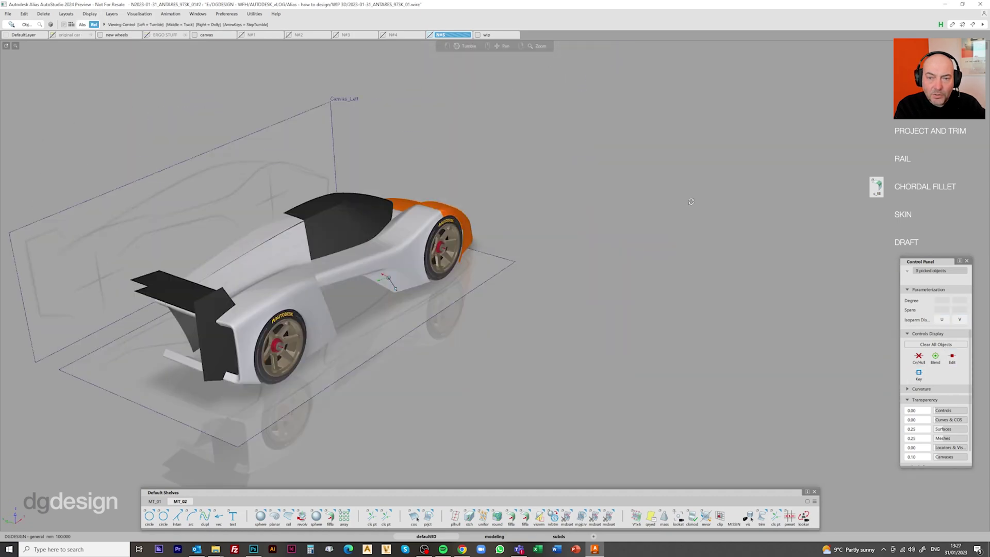
Turn on hardware shading with environment reflections and a ground plane.
click(139, 14)
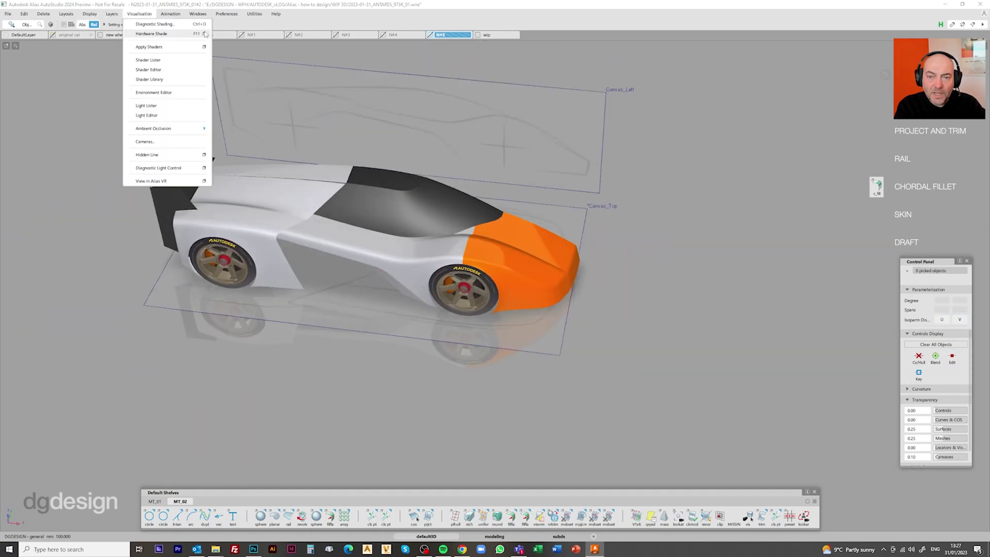
click(204, 34)
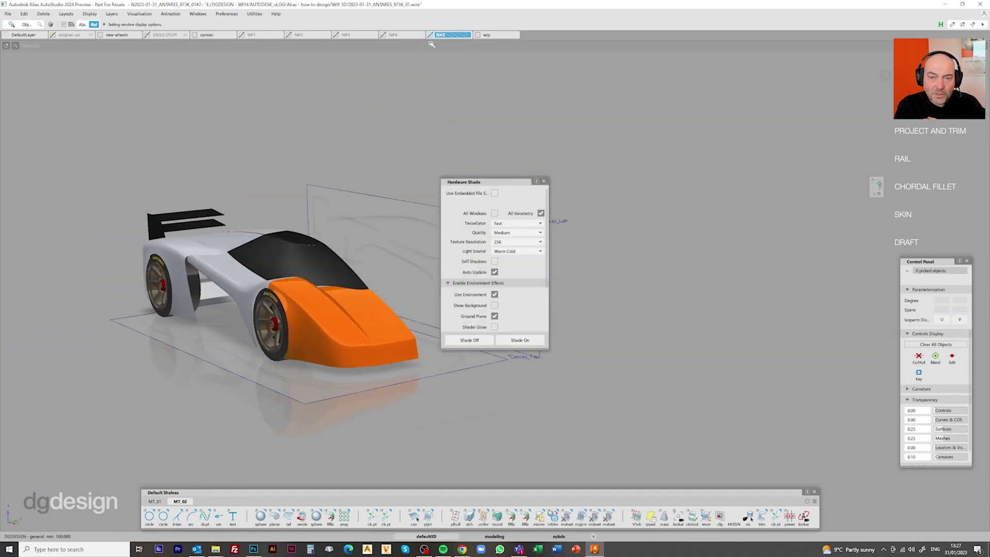
alt+shift+drag(432, 44, 237, 219)
mouse_move(237, 219)
alt+shift+right_down()
mouse_move(349, 162)
mouse_move(317, 234)
mouse_move(773, 464)
mouse_move(343, 188)
alt+shift+right_up()
Fillet between three picked nose surfaces to cut in the trapezoidal intake outline.
click(317, 234)
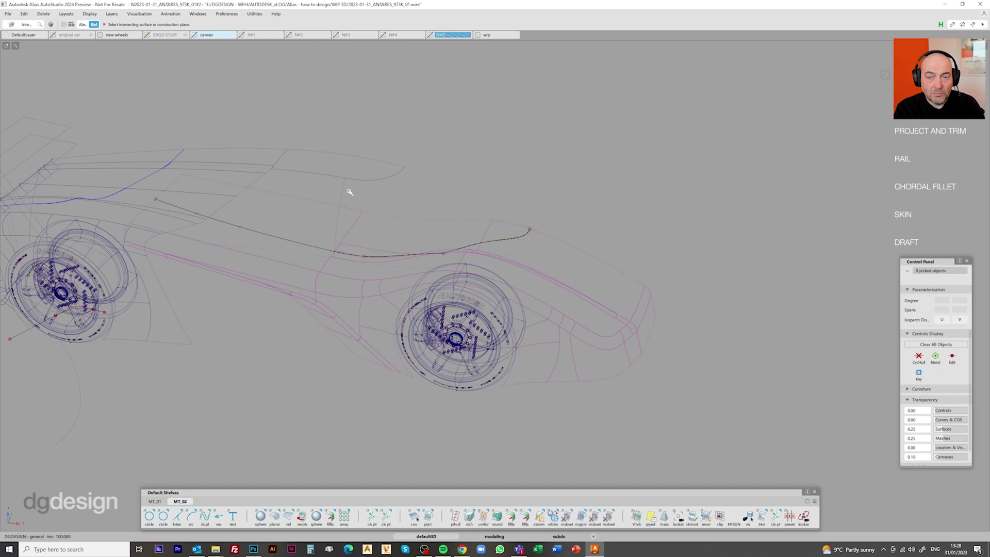
alt+shift+drag(349, 192, 272, 164)
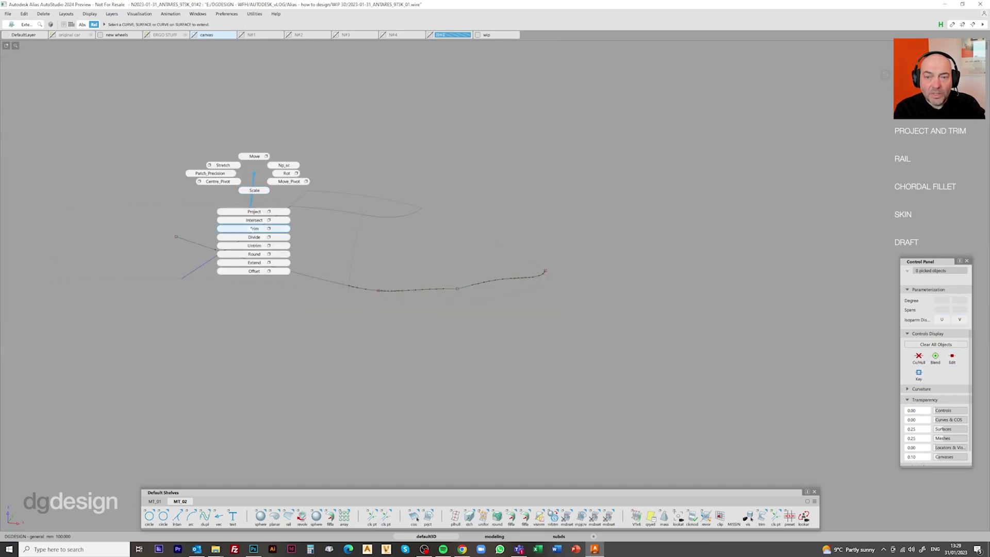
click(153, 502)
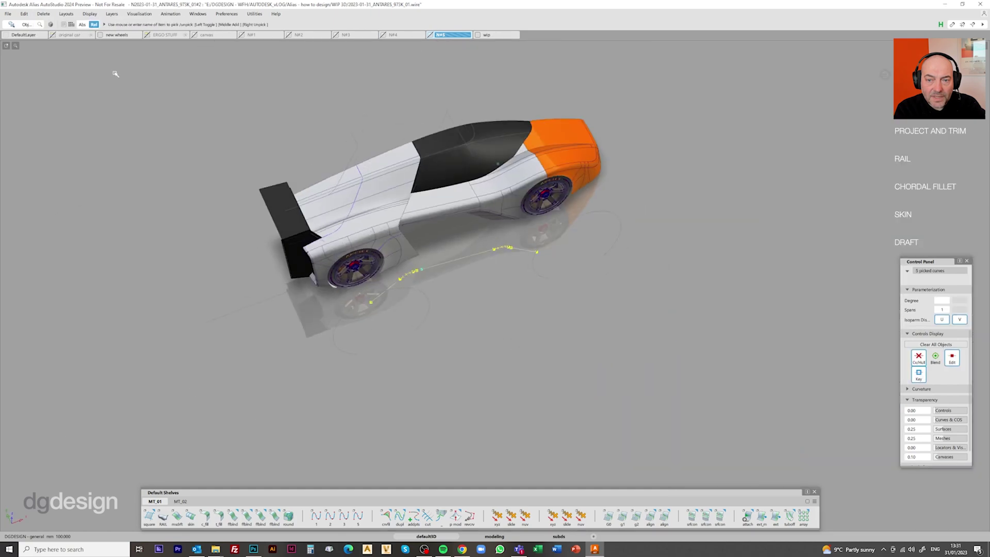
click(44, 13)
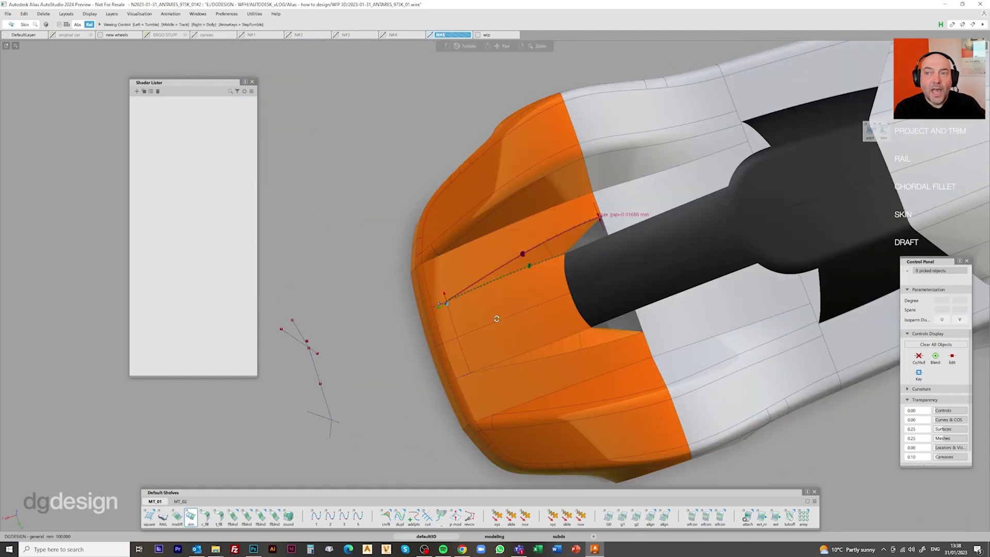
Orbit from a close side view of the hood round to a front view.
alt+shift+drag(497, 320, 436, 146)
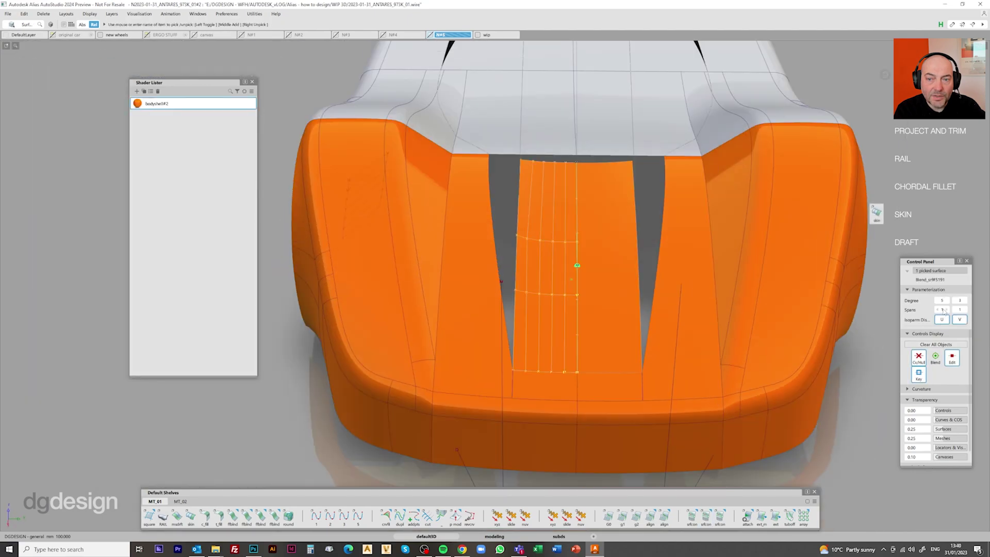
alt+shift+drag(536, 208, 857, 131)
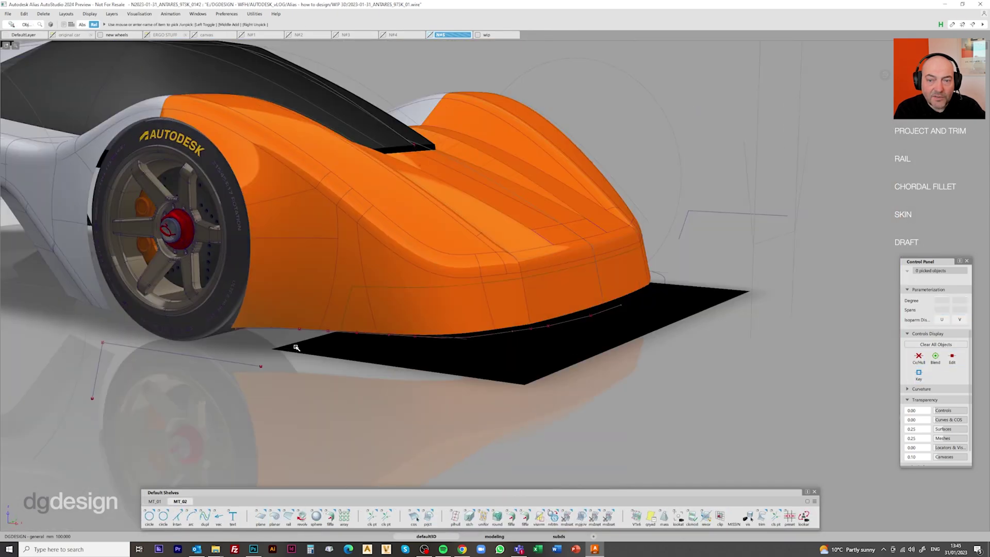
Edit the satin_paint shader, then redo the splitter trim along the nose outline curve.
click(139, 14)
click(155, 62)
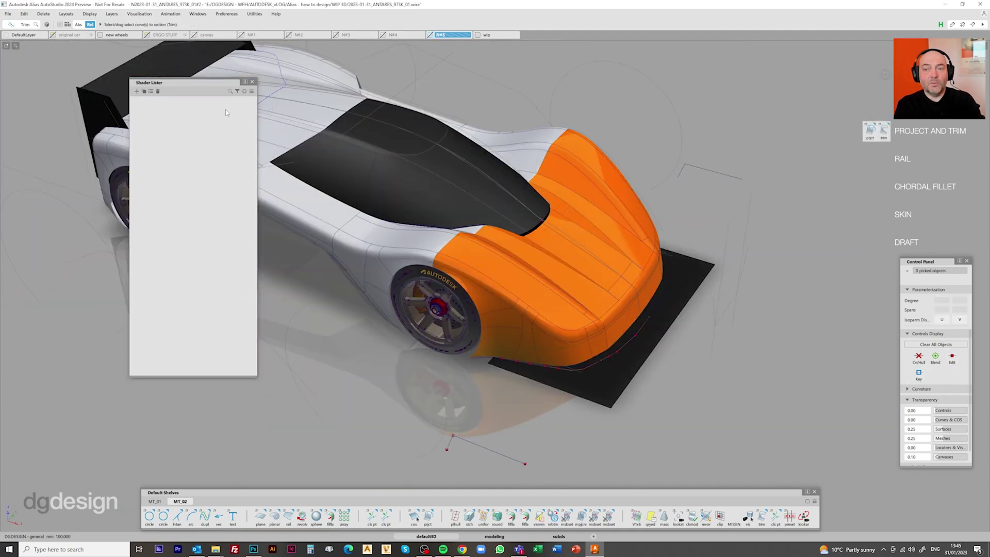
double_click(155, 203)
click(544, 182)
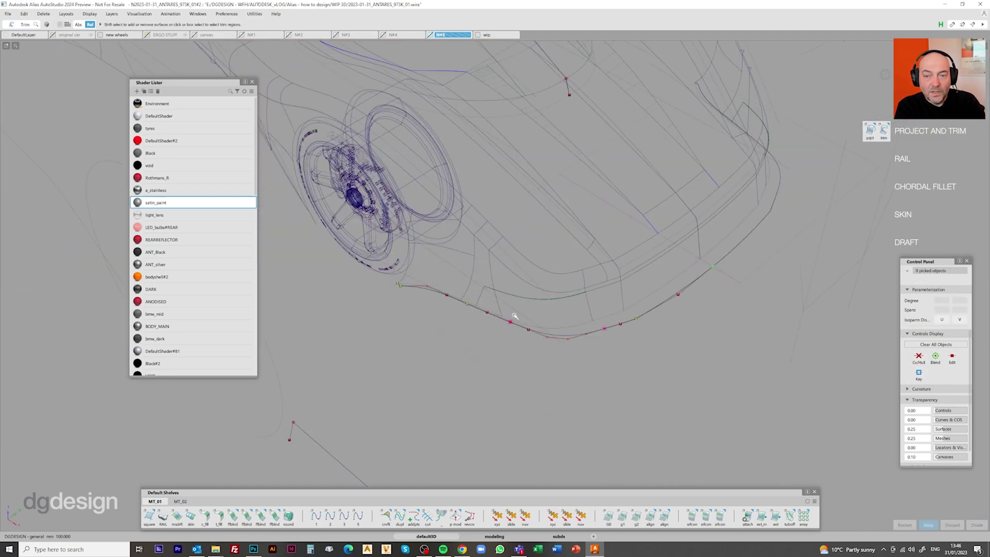
click(425, 324)
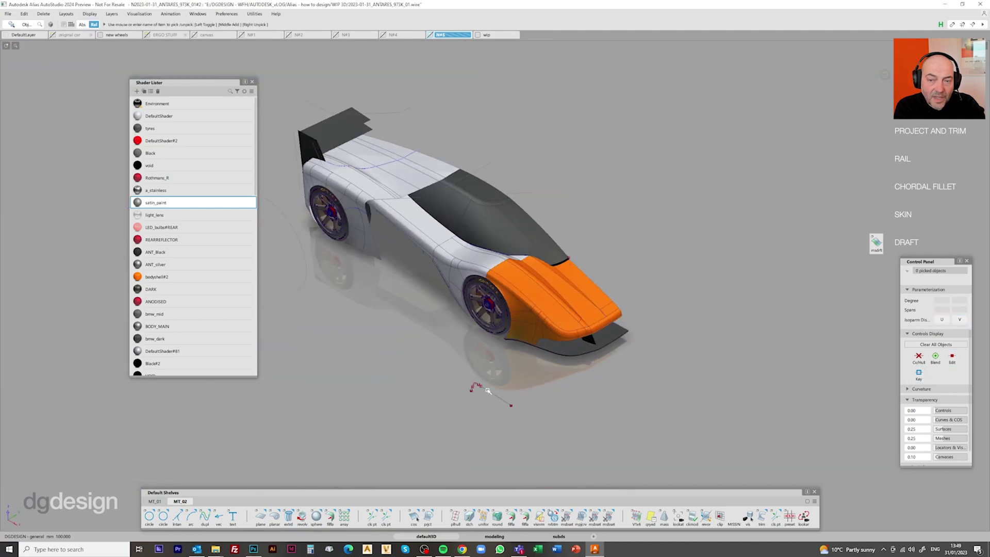
click(452, 35)
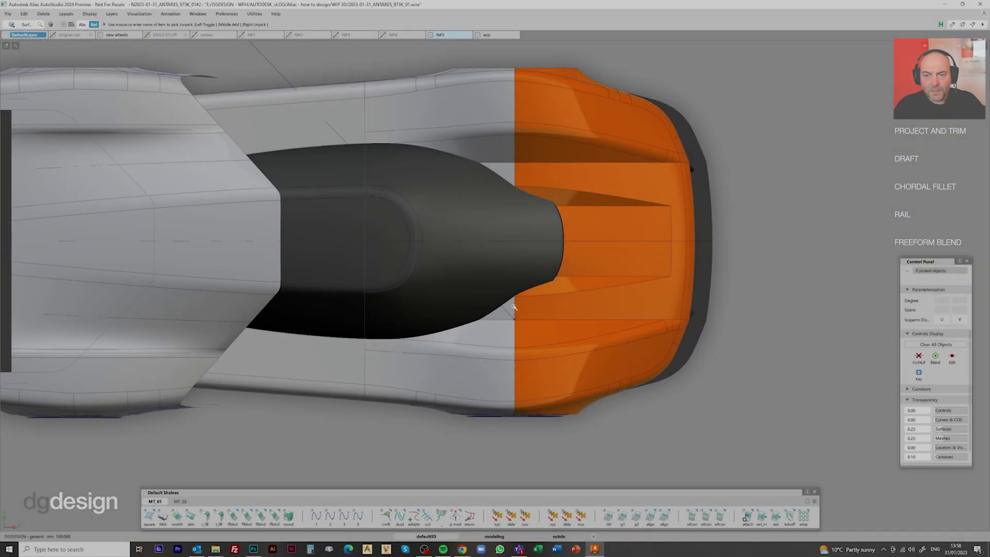
Create a curve fillet on the nose surface with all surfaces deselected first.
ctrl+shift+right_drag(491, 272, 491, 323)
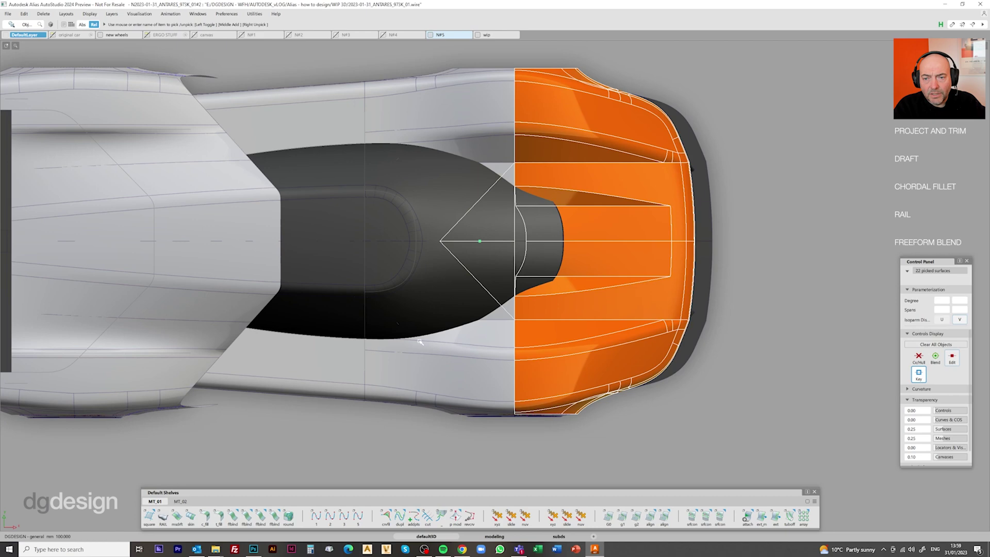
key(ctrl+shift+n)
key(ctrl+alt+s)
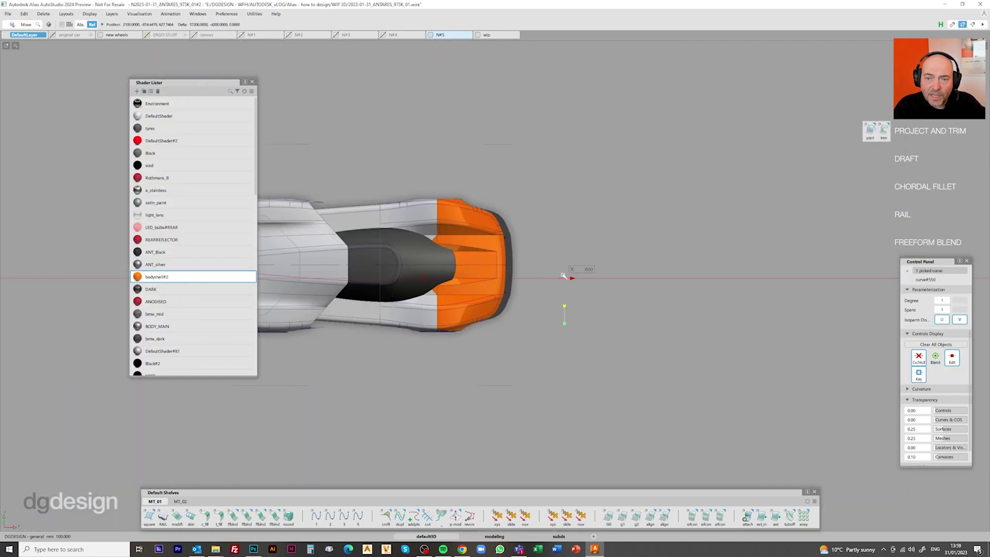
click(490, 240)
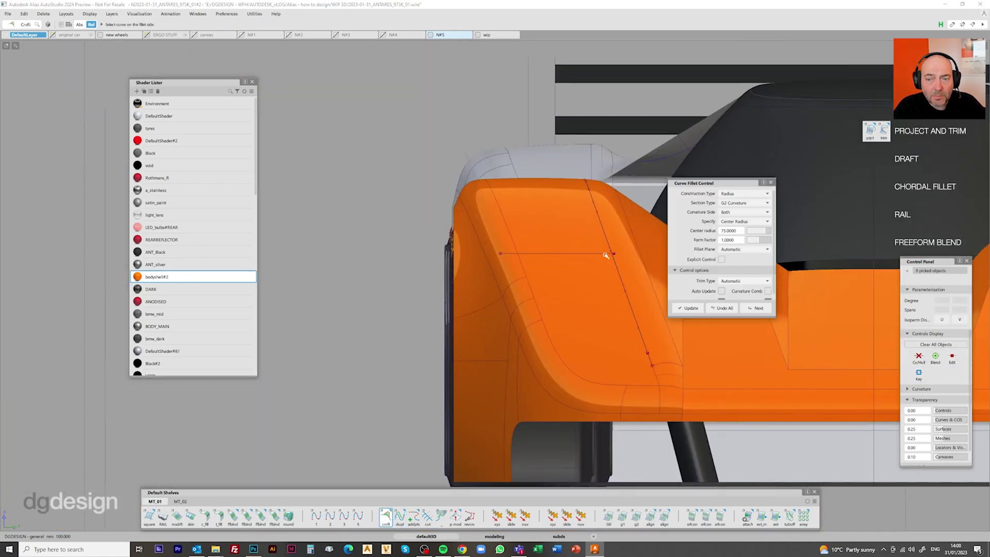
key(Escape)
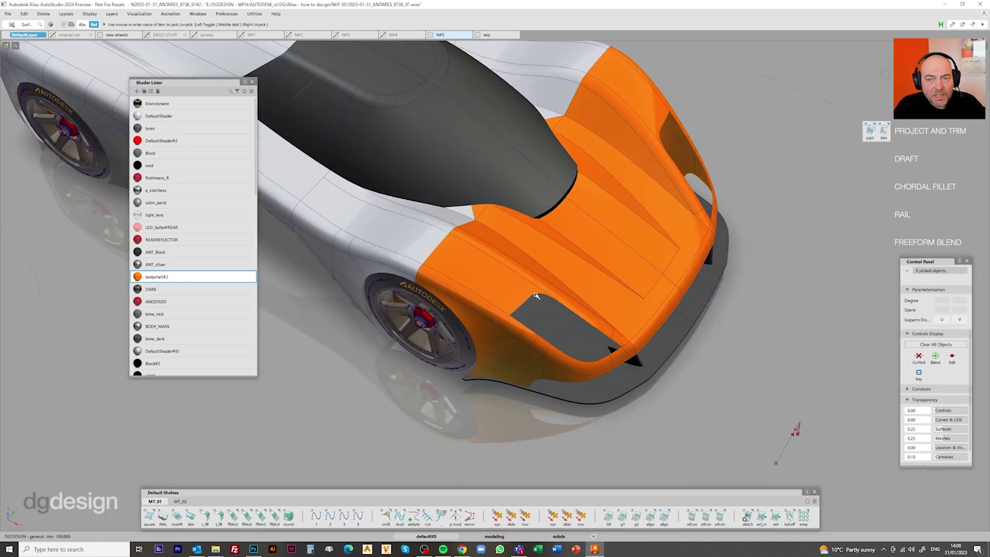
Assign the satin_paint and DefaultShader shaders to the headlight inset surfaces.
click(150, 202)
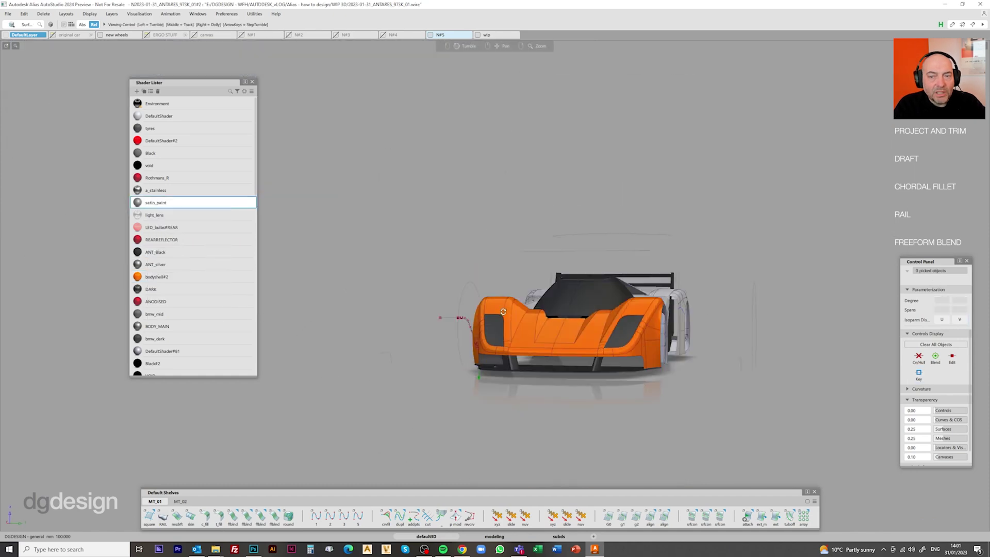
alt+shift+drag(422, 289, 398, 380)
click(159, 116)
click(163, 516)
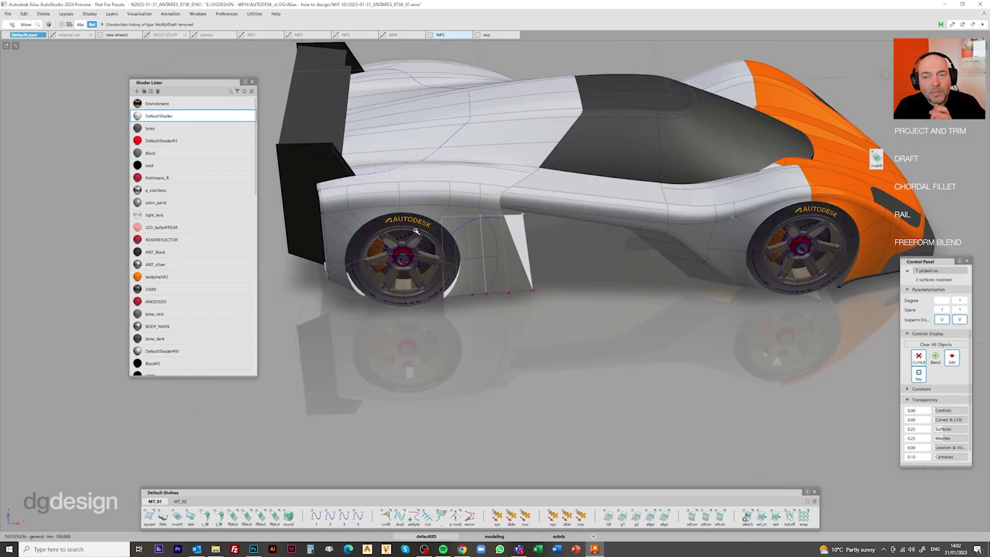
Shape the side blade surface ahead of the rear wheel, then close the shader list and open layer options.
alt+shift+drag(416, 232, 444, 163)
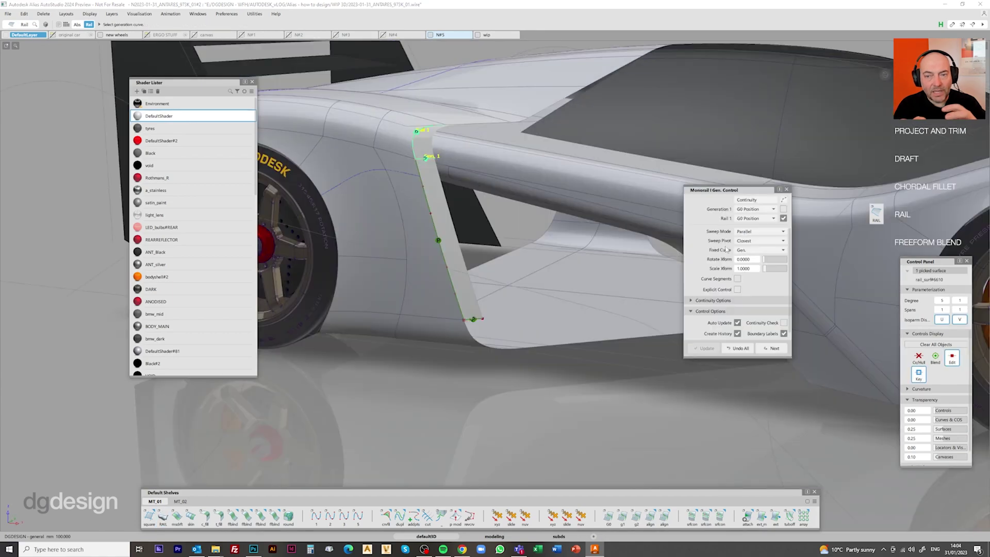
alt+shift+drag(454, 289, 484, 292)
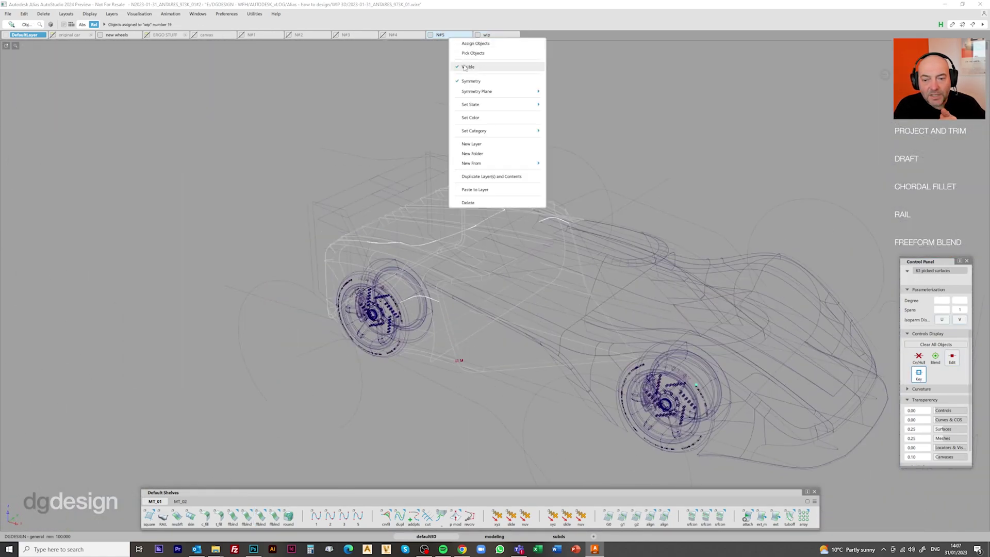
click(469, 66)
right_click(500, 36)
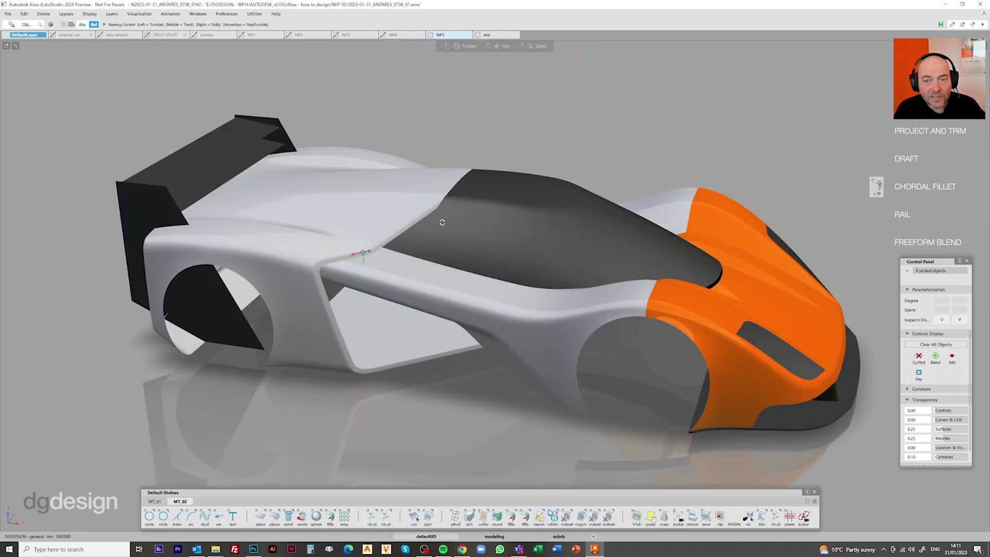
Check the rear deck with diagnostic shading and pick the wing edge curve for trimming.
alt+shift+drag(442, 214, 392, 250)
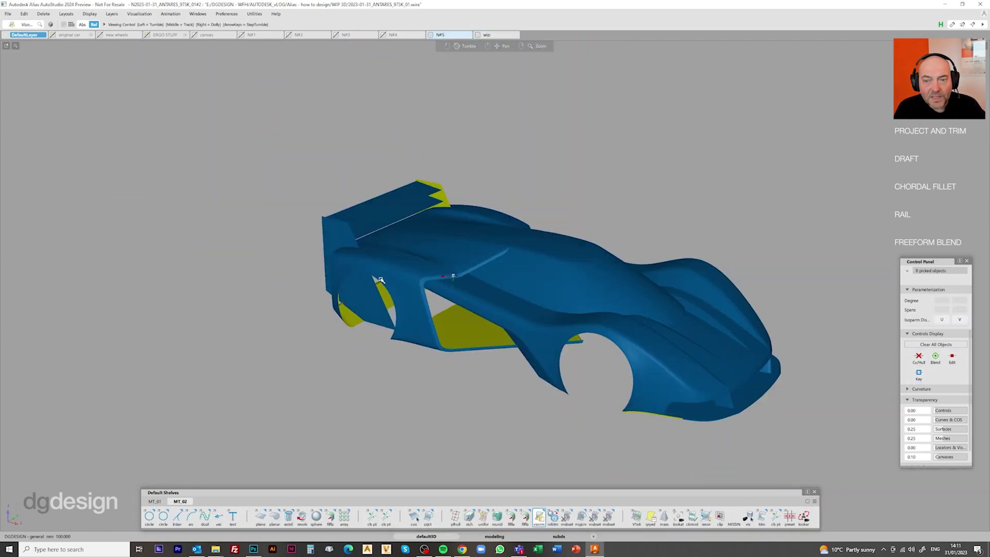
click(139, 13)
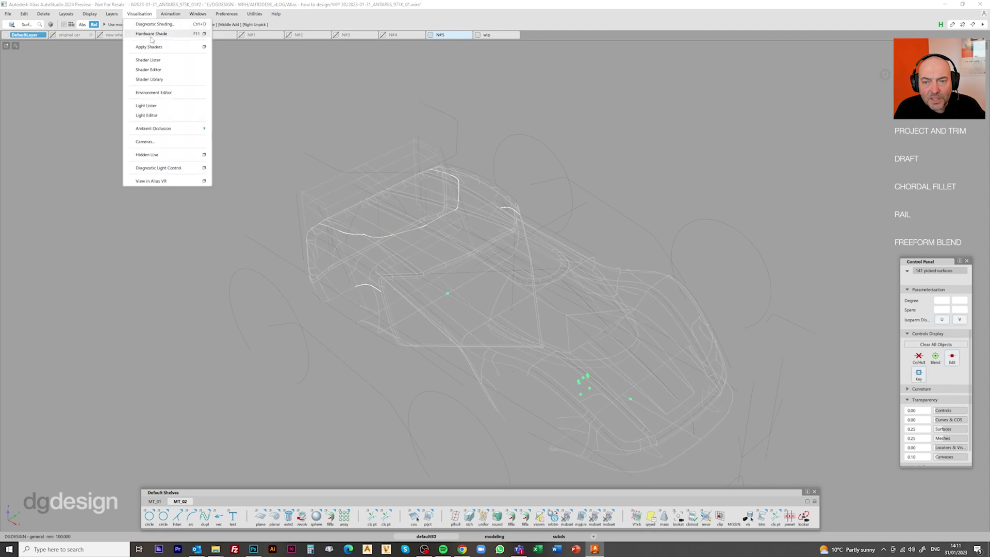
click(152, 36)
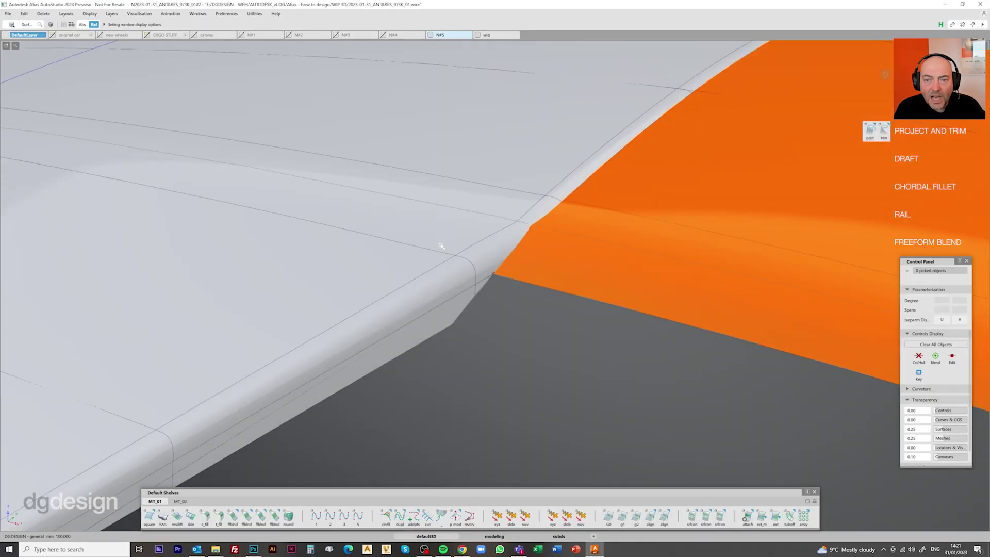
alt+shift+drag(442, 247, 368, 243)
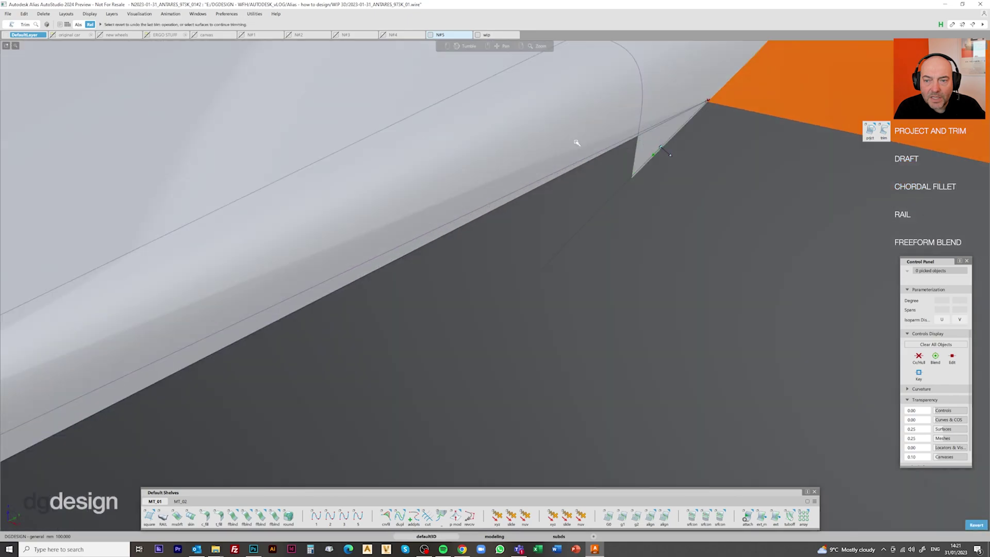
click(411, 267)
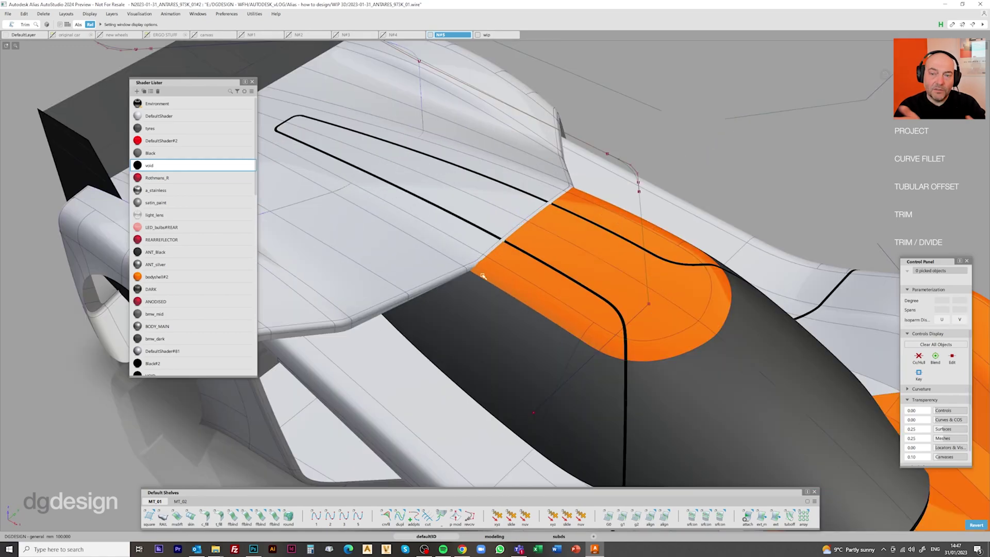
Project a curve onto the rear part's surfaces and trim the rear surface with it.
click(617, 256)
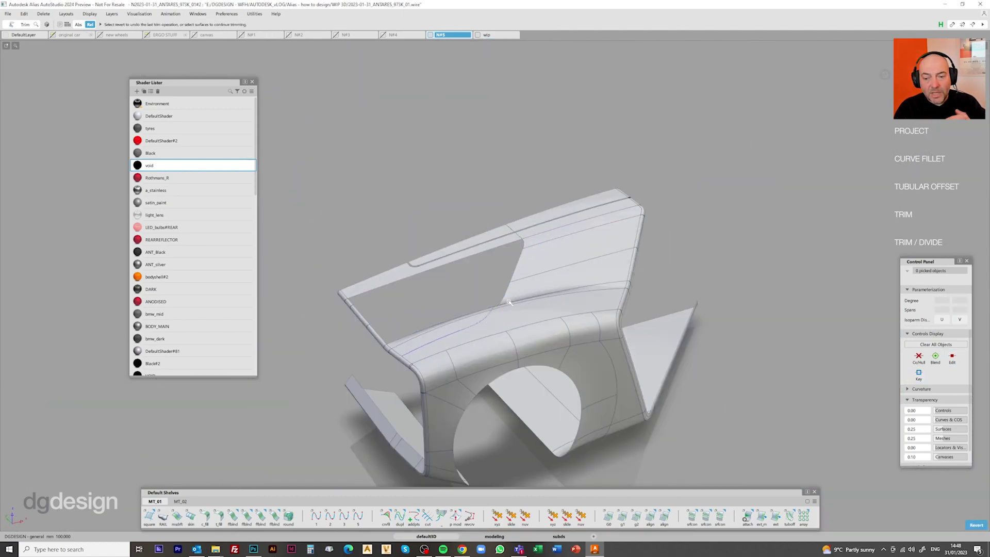
alt+shift+drag(509, 301, 408, 227)
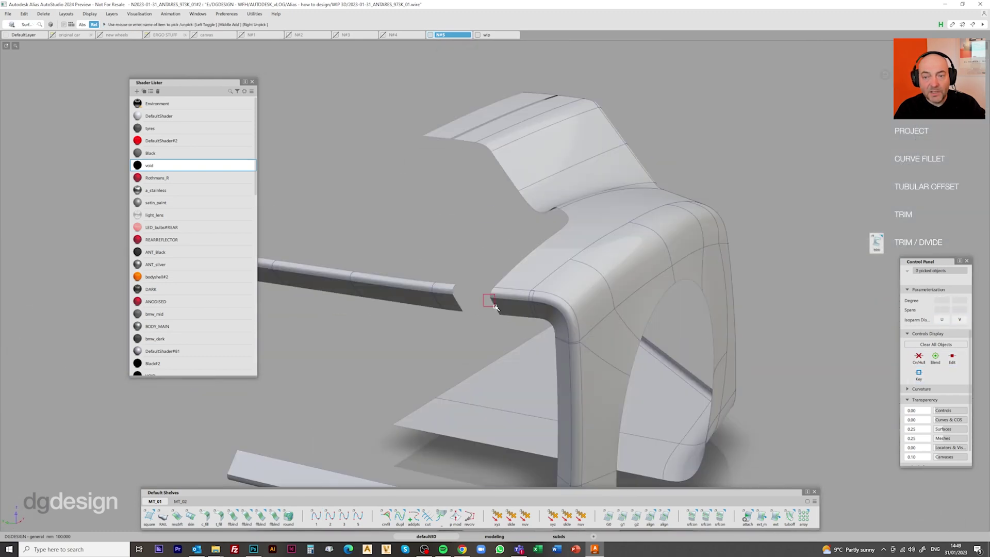
drag(324, 249, 478, 312)
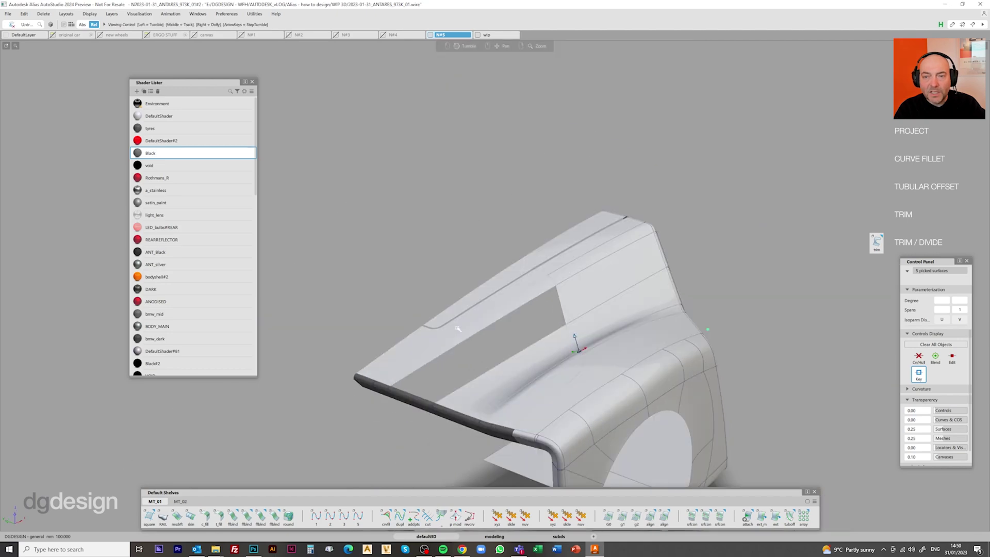
click(576, 361)
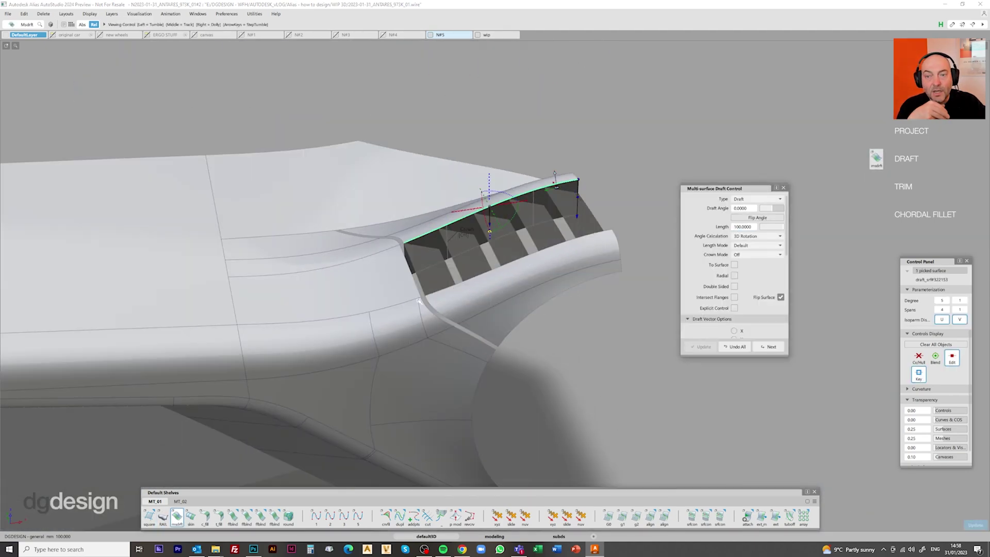
Extend the edge of the drafted rib surface and inspect the ribs.
alt+shift+drag(419, 301, 401, 222)
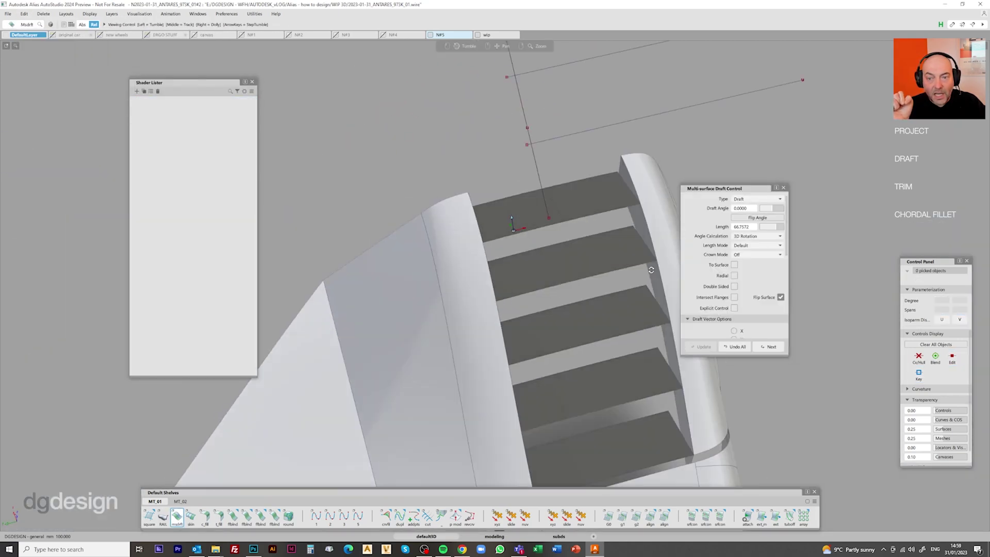
click(646, 260)
alt+shift+drag(644, 308, 607, 342)
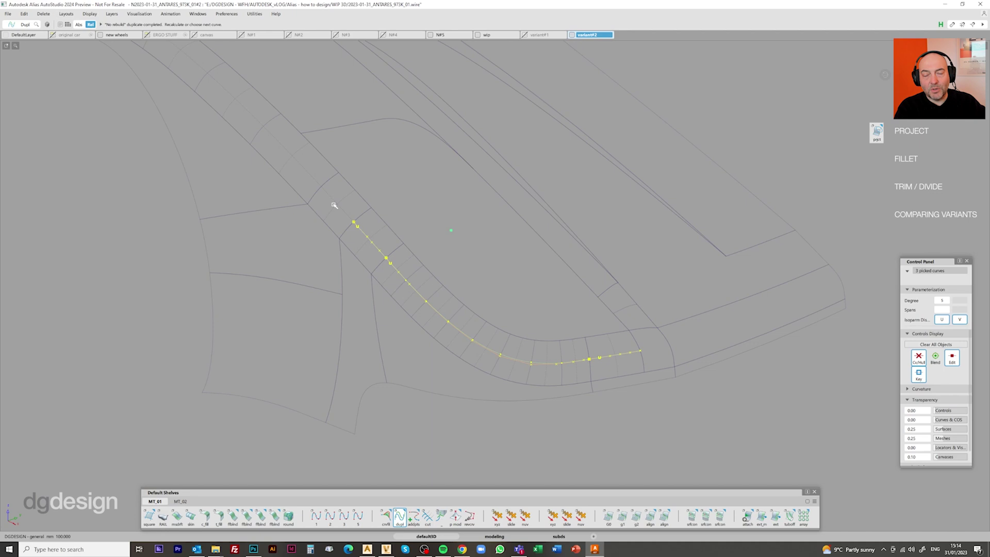
Orbit the view around the front panel curves.
alt+shift+drag(334, 205, 452, 298)
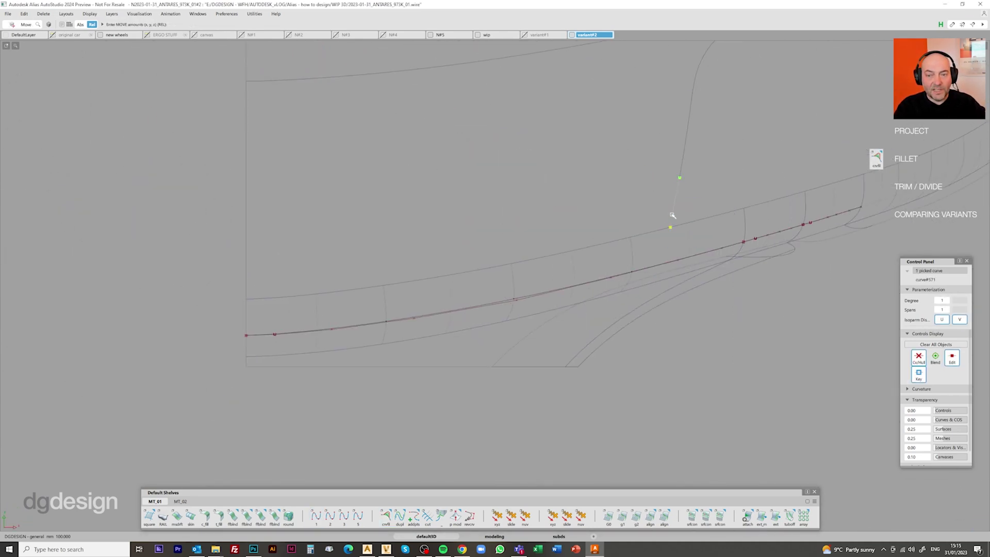
Fillet the front outline corner with a G2 radius-10 fillet and project the curves onto the orange panel.
ctrl+shift+drag(673, 247, 654, 229)
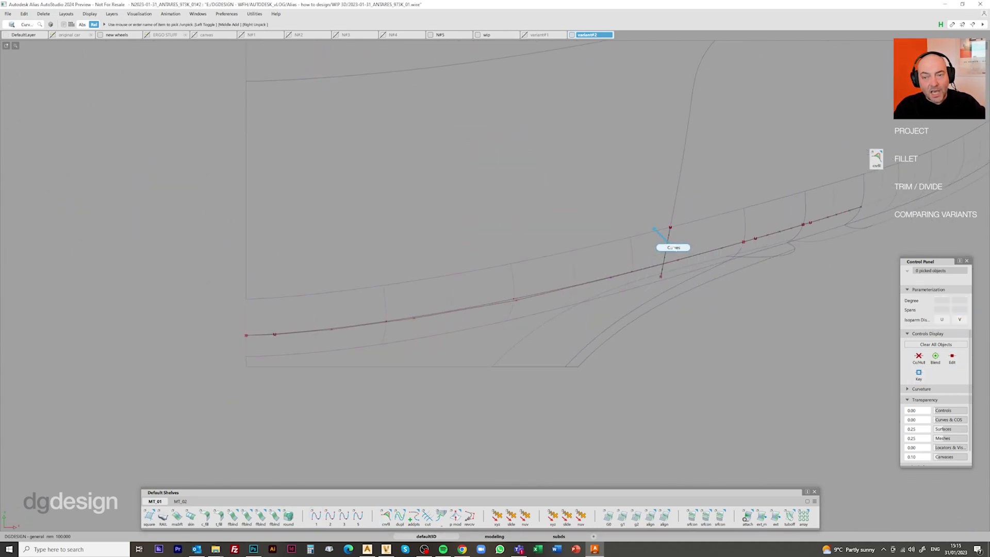
alt+shift+drag(467, 212, 371, 270)
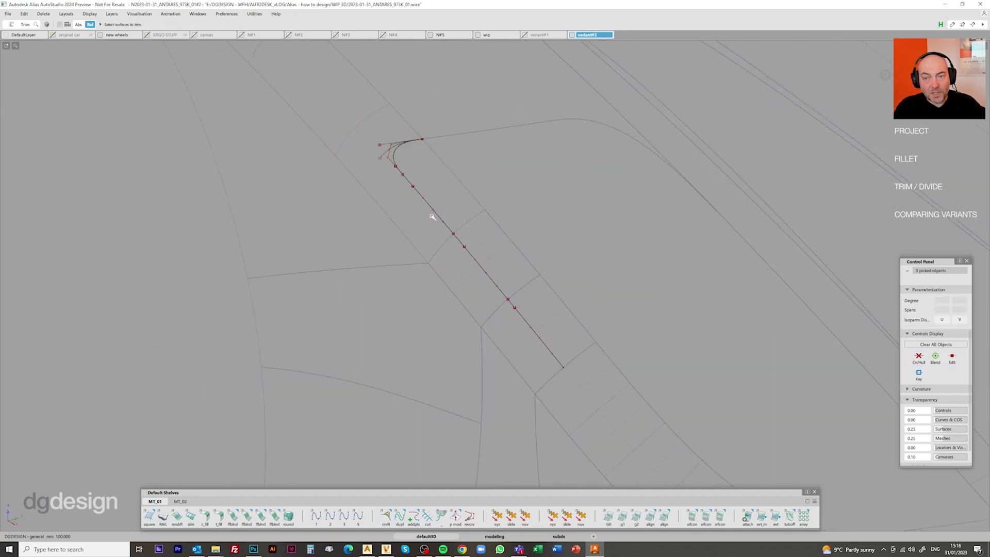
ctrl+shift+drag(432, 217, 485, 266)
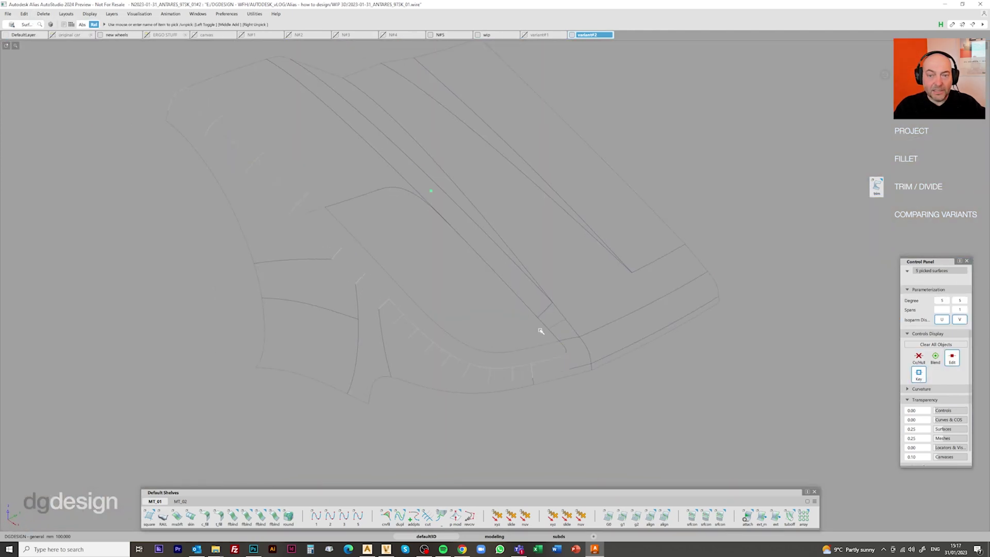
Untrim the front headlight patch and copy the orange surfaces.
ctrl+shift+drag(495, 214, 360, 236)
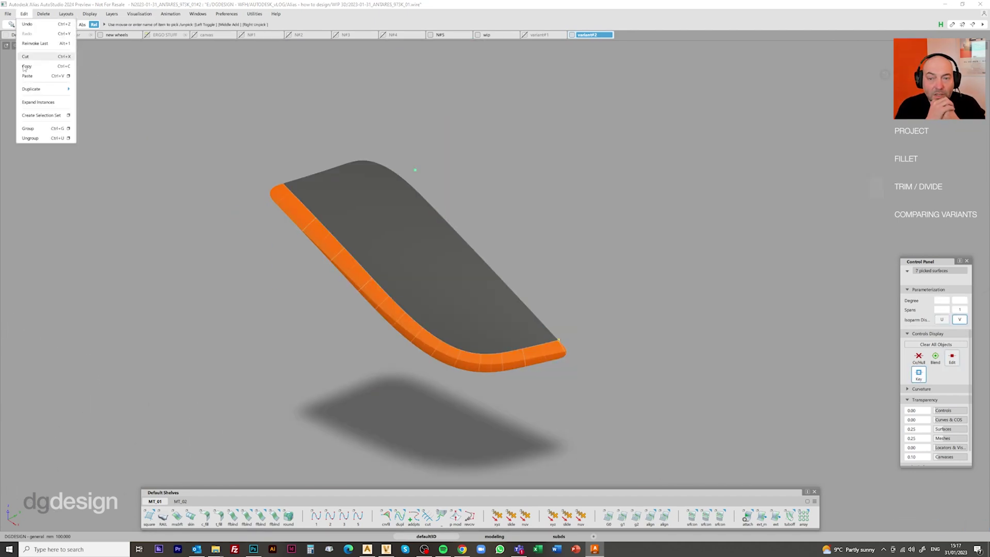
click(26, 67)
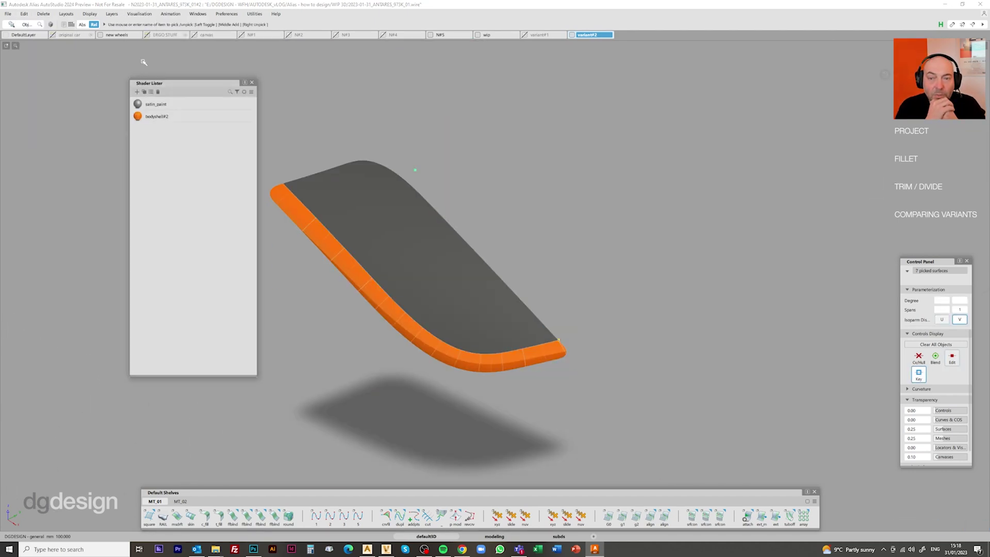
click(540, 336)
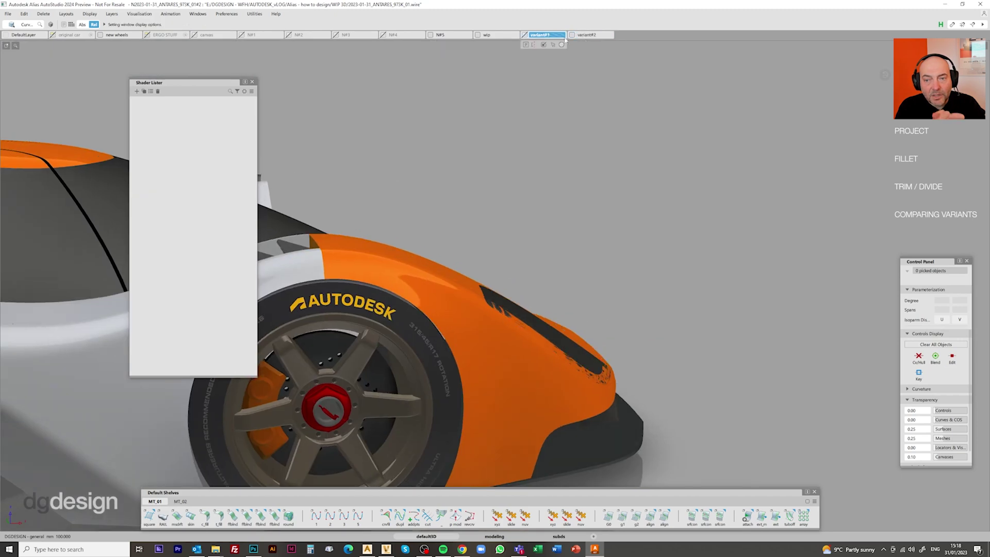
Compare variant#1, make variant#2 the active layer, and pick the curve over its front wheel.
click(546, 35)
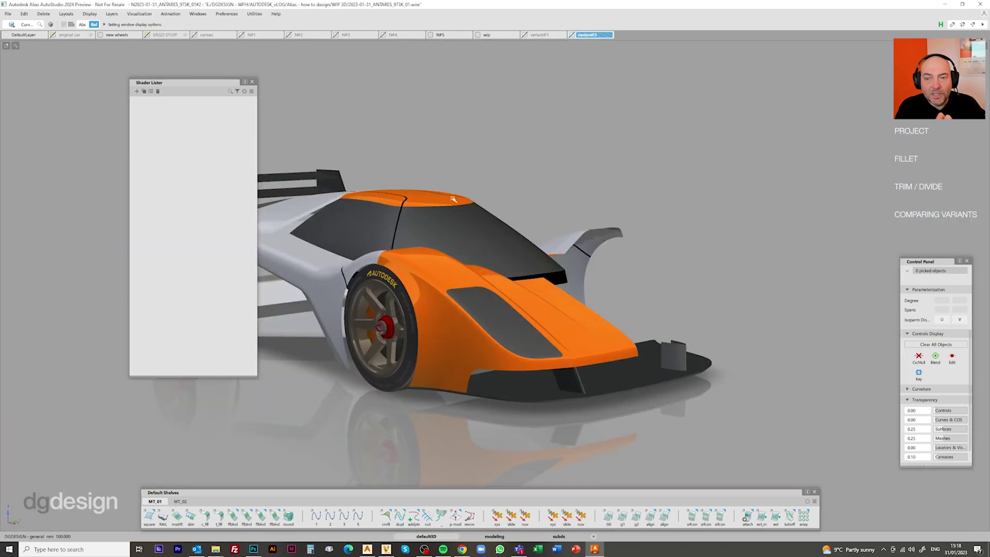
right_click(586, 34)
click(619, 62)
alt+shift+drag(593, 222, 434, 255)
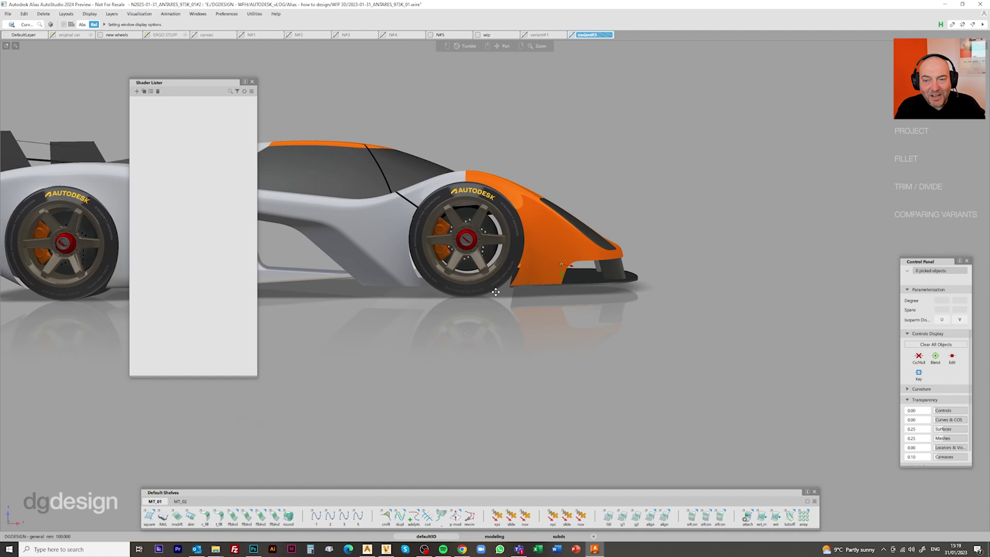
alt+shift+middle_drag(300, 239, 249, 177)
scroll(249, 177, up, 3)
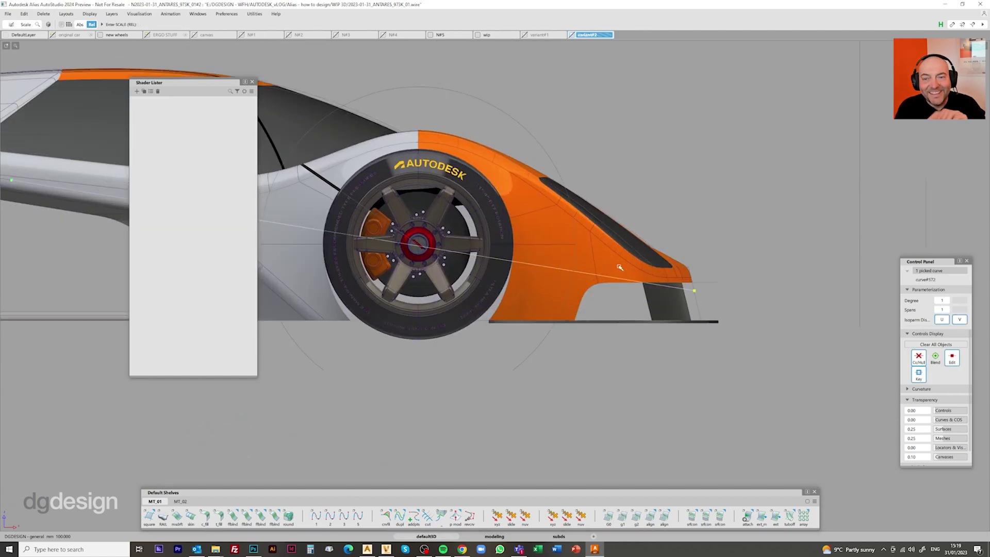
click(252, 81)
scroll(521, 327, up, 5)
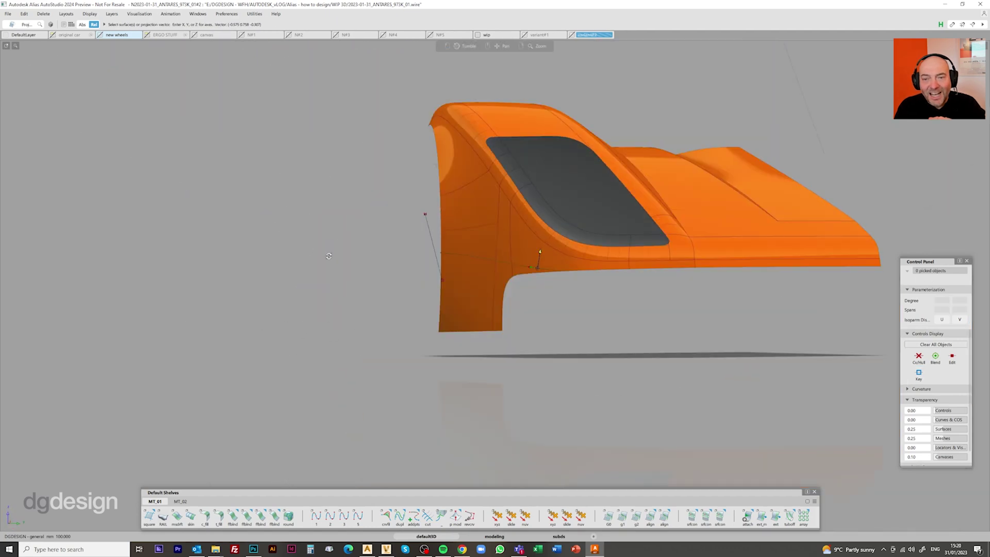
Extend the lower front fender edge, freeform-blend it, and untrim the fender surface.
ctrl+shift+drag(339, 192, 335, 221)
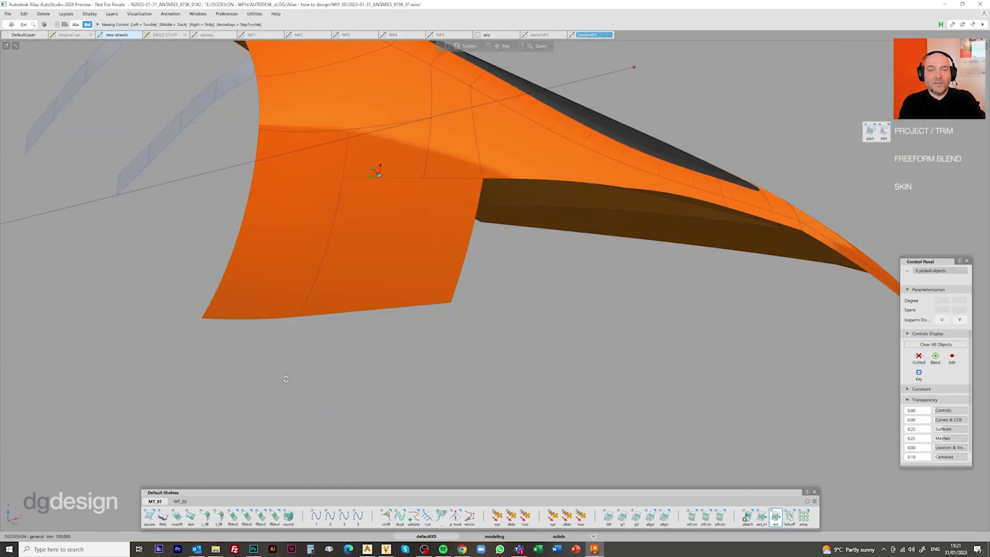
alt+shift+drag(283, 376, 465, 79)
scroll(285, 339, up, 5)
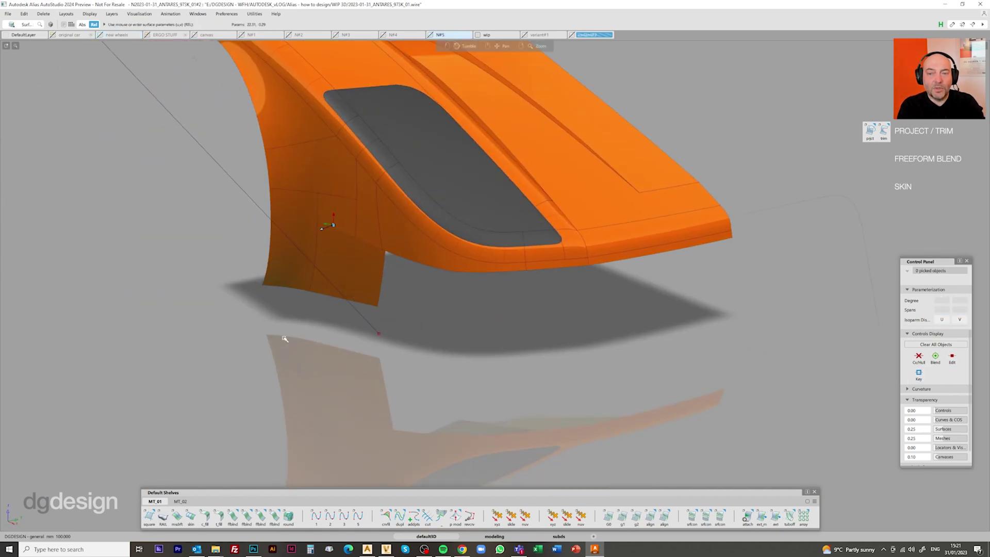
alt+shift+drag(285, 339, 304, 316)
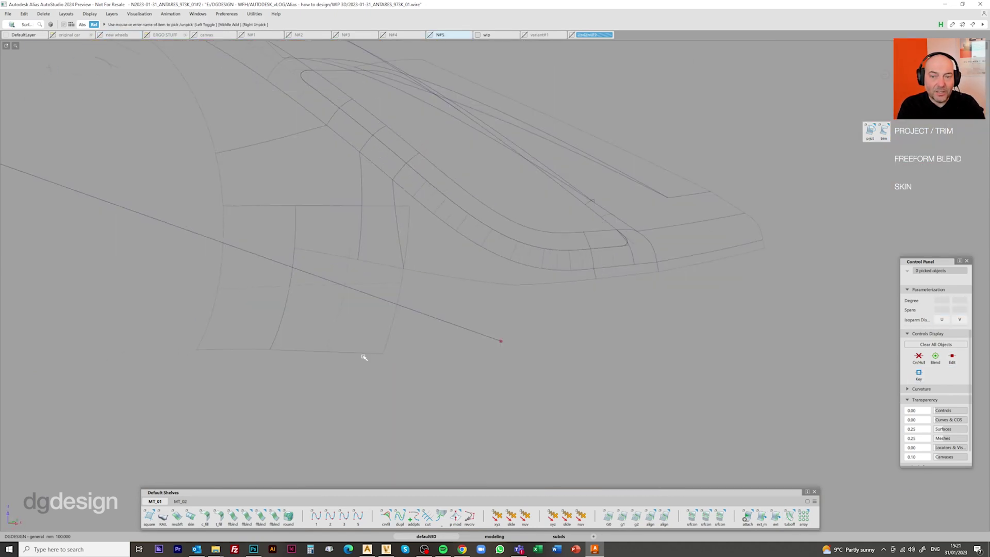
key(f)
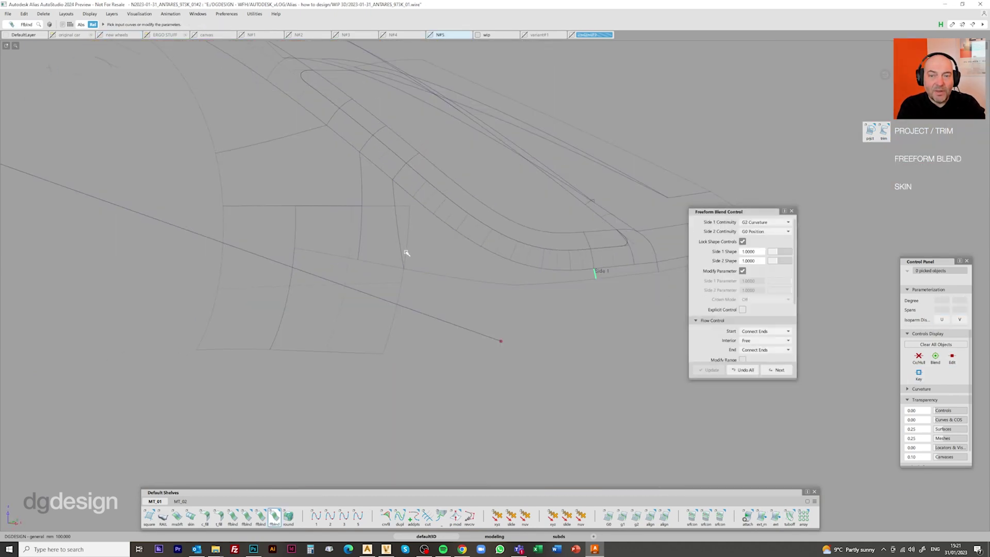
key(u)
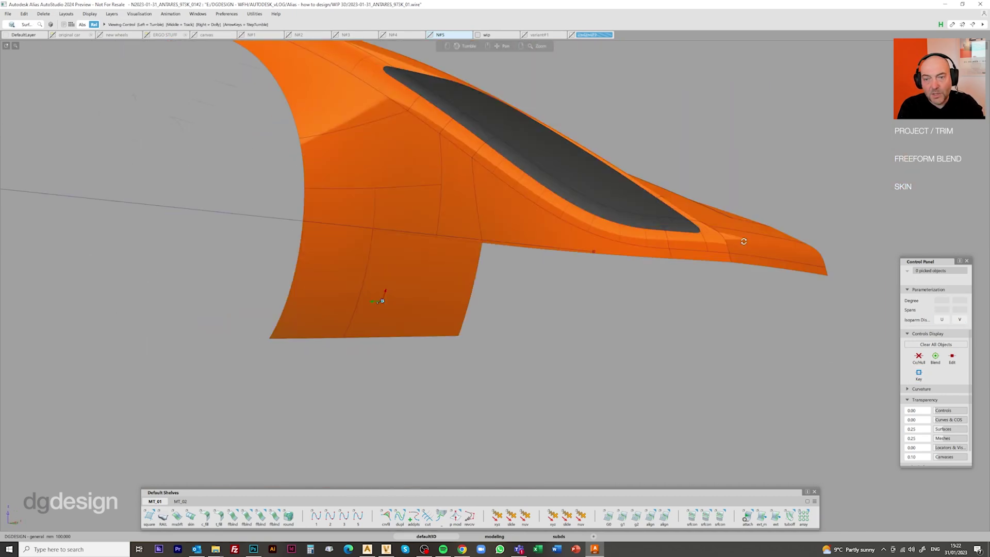
Skin a surface across the gap in the orange fender.
alt+shift+drag(381, 297, 164, 270)
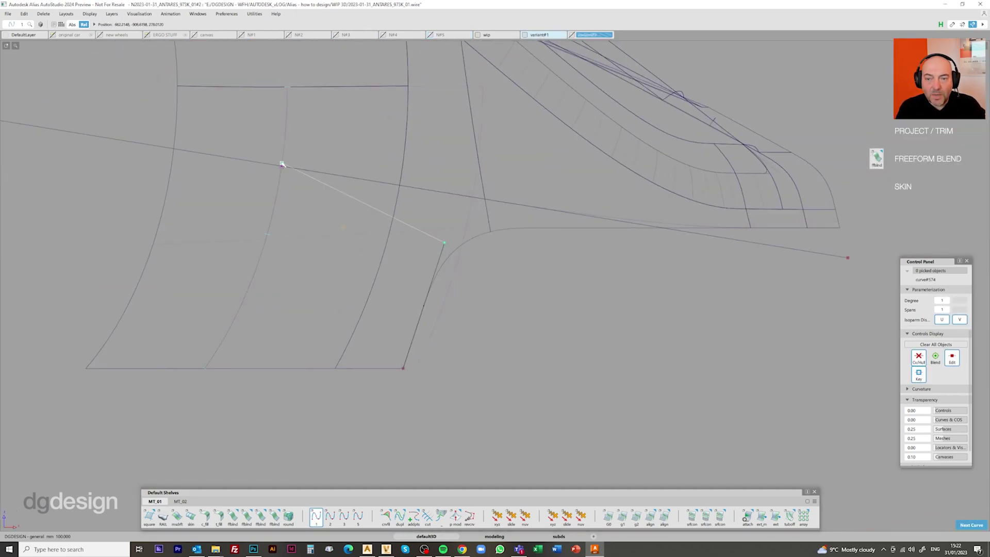
mouse_move(282, 164)
alt+shift+mouse_down()
mouse_move(398, 301)
mouse_move(464, 266)
mouse_move(555, 76)
alt+shift+mouse_up()
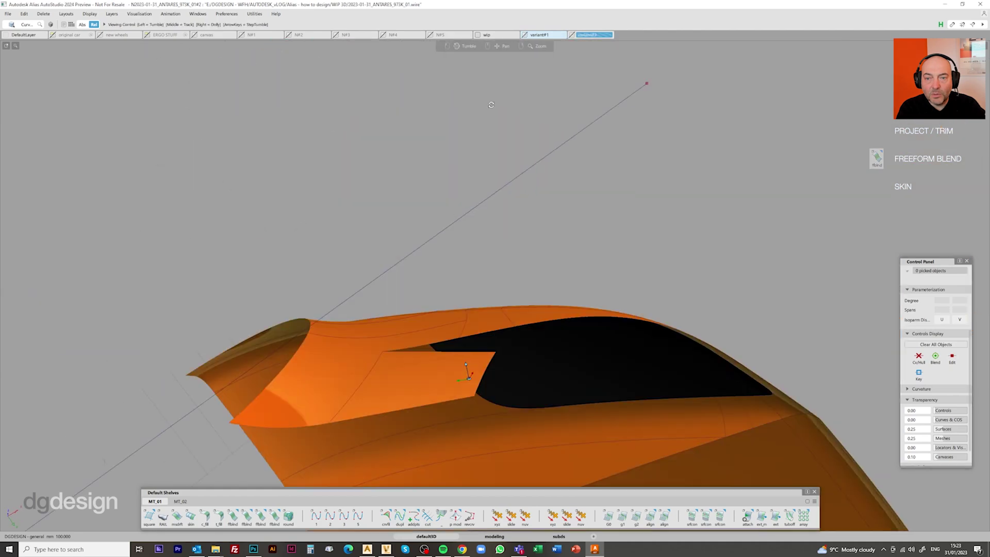
alt+shift+right_drag(491, 105, 326, 314)
click(389, 303)
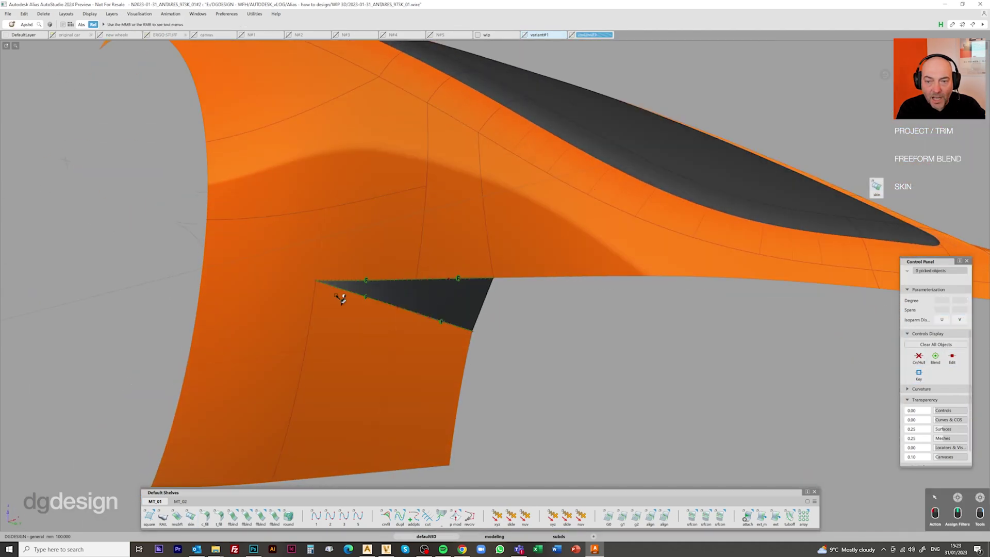
Assign the orange bodyshell#2 shader to the fender surfaces from the Shader Lister.
click(139, 14)
click(155, 66)
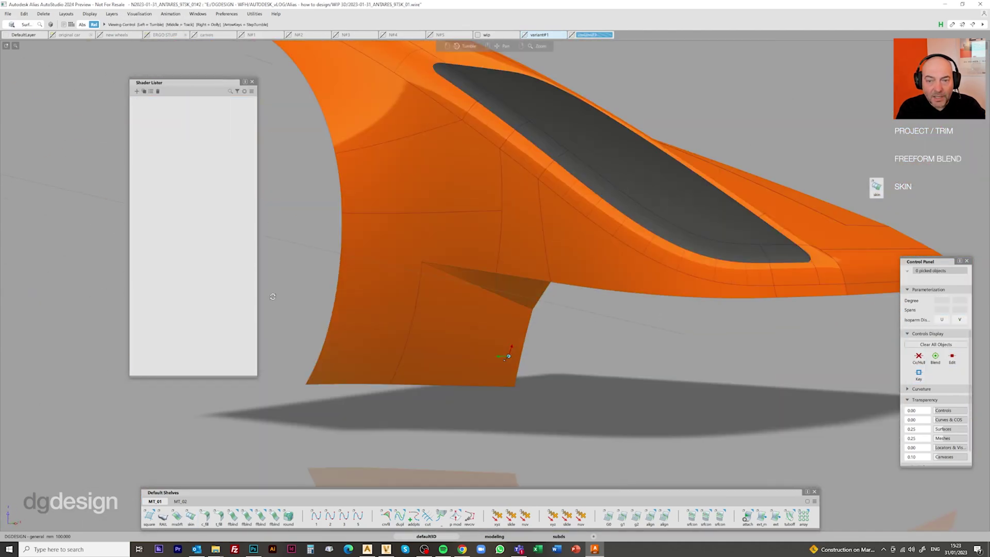
ctrl+shift+drag(417, 184, 426, 214)
alt+shift+drag(426, 214, 431, 299)
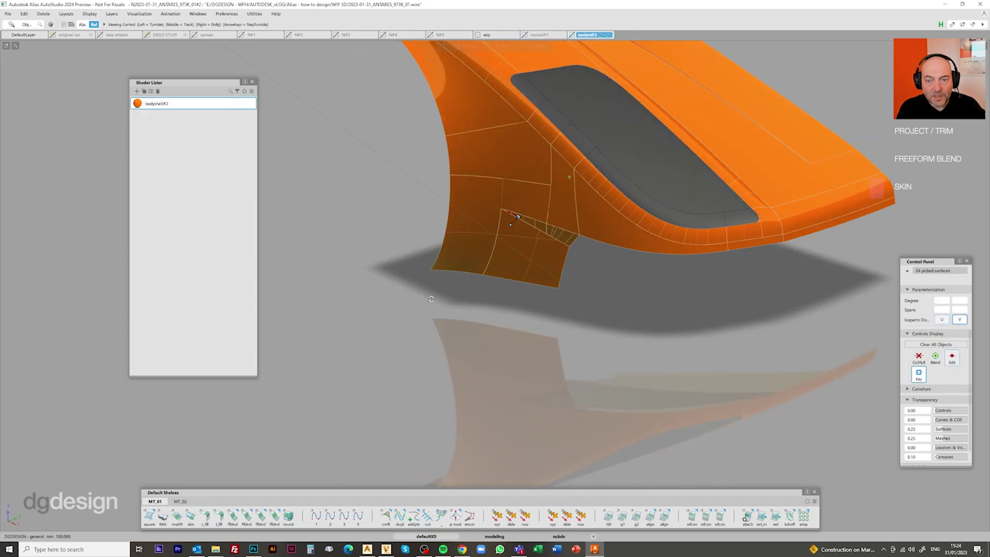
Review the fender fin on the whole car and add a new variant#3 layer.
alt+shift+right_drag(431, 299, 412, 289)
alt+shift+drag(413, 289, 516, 319)
alt+shift+right_drag(516, 319, 539, 278)
alt+shift+right_drag(536, 313, 464, 288)
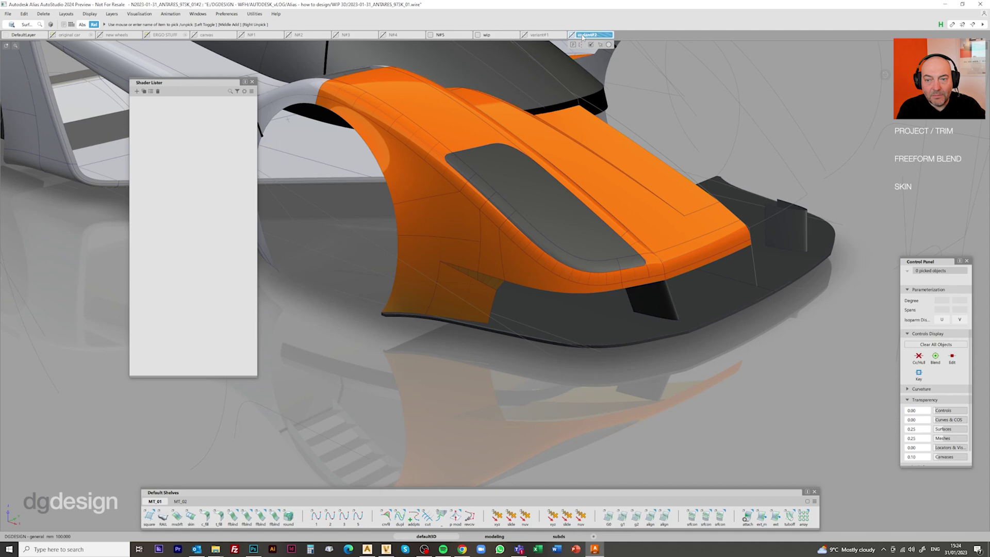
right_click(593, 35)
click(614, 173)
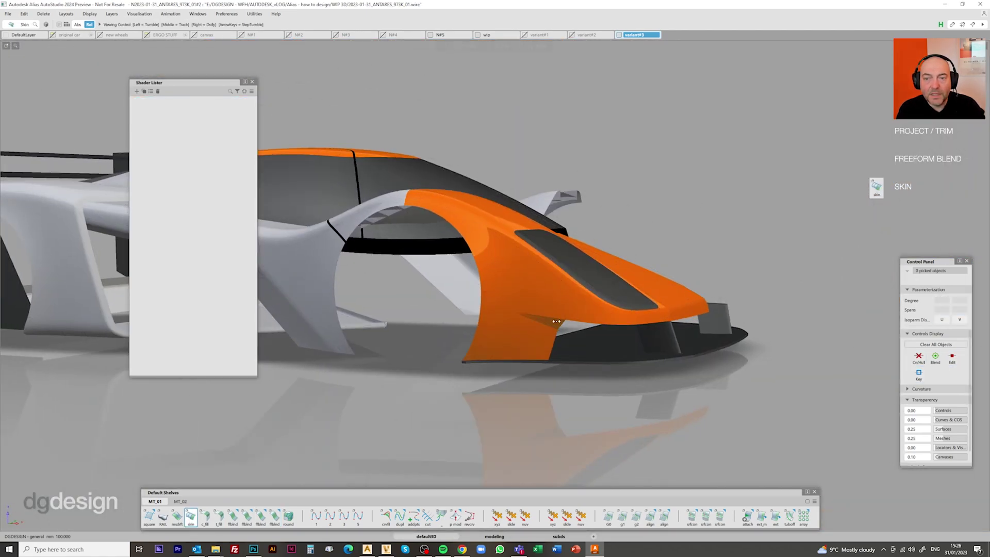
Divide the picked blend surface to complete the triangular fender notch.
ctrl+shift+drag(464, 217, 463, 283)
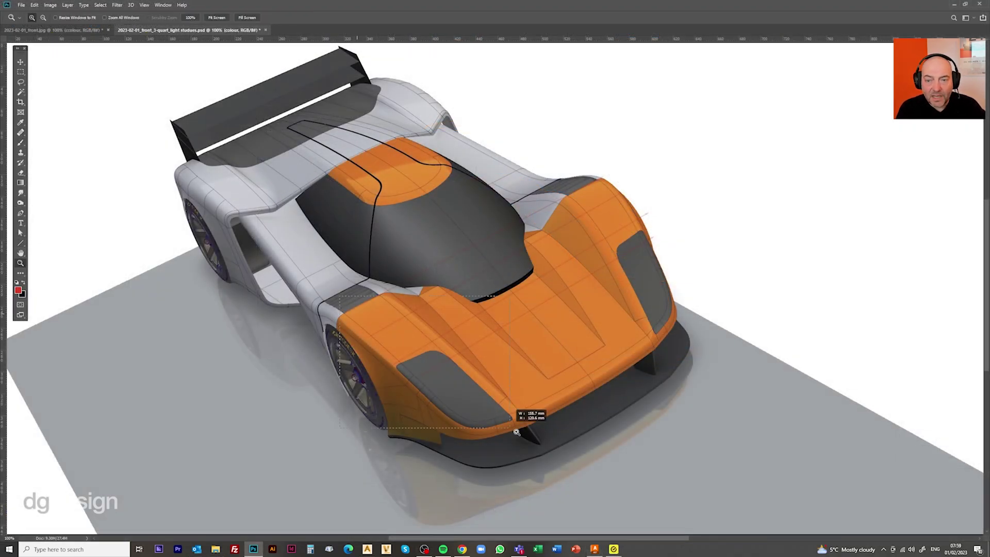
Paint a white light line along the headlight with the brush.
drag(517, 431, 517, 431)
key(b)
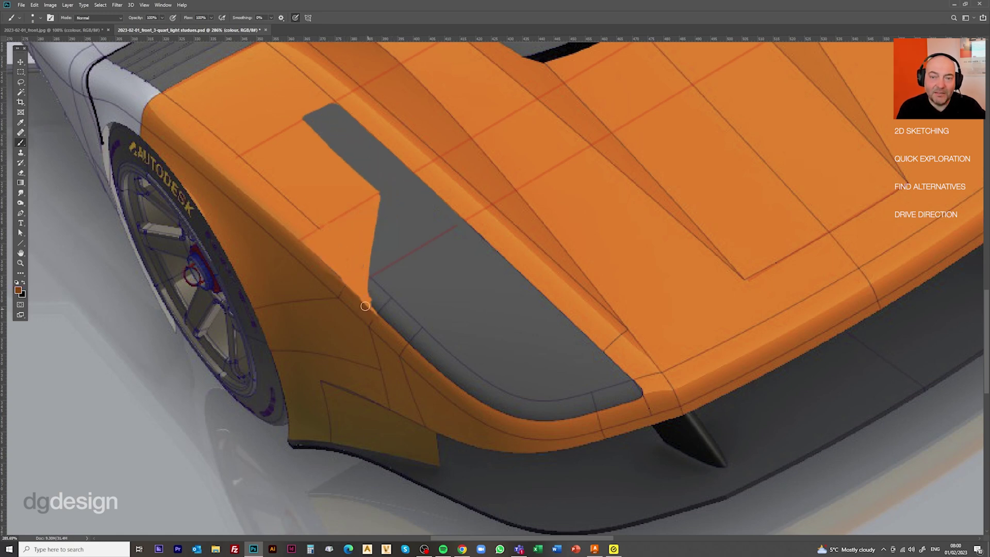
key(F7)
key(d)
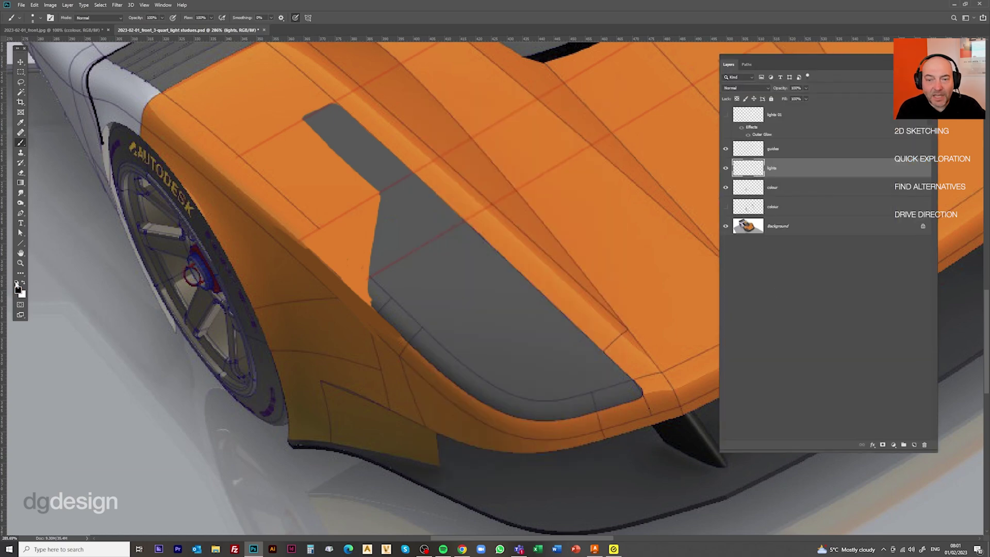
key(x)
right_click(330, 109)
key(Escape)
drag(320, 118, 388, 159)
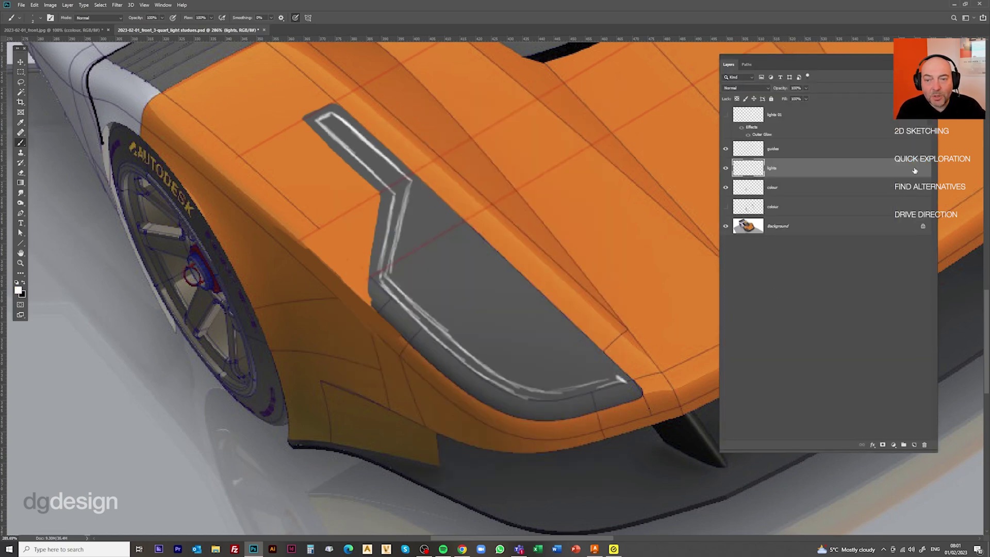
Copy the Outer Glow from 'lights 01' onto 'lights', fit the view, and duplicate the layer.
alt+drag(915, 171, 915, 170)
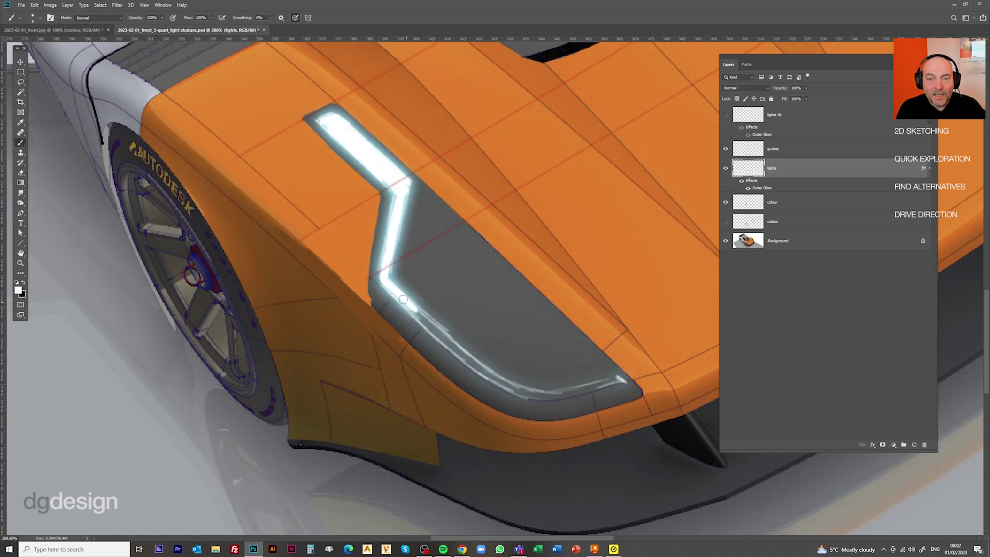
key(z)
key(ctrl+0)
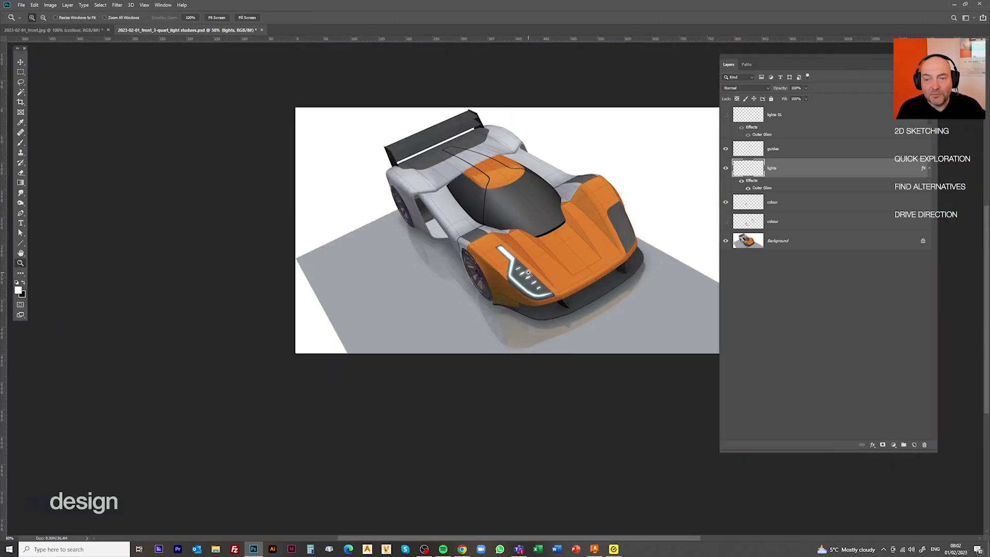
key(ctrl+1)
key(ctrl+j)
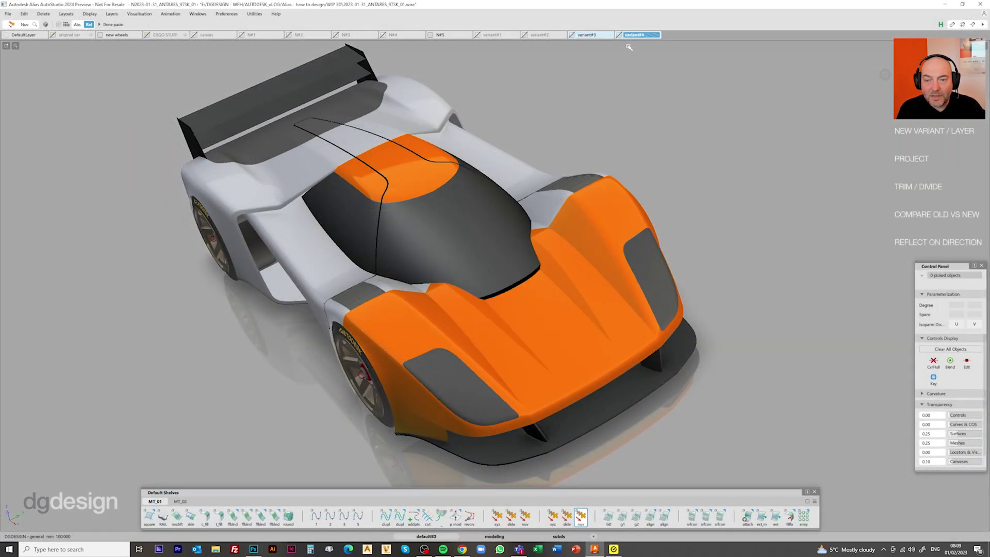
Pick every object on the variant#4 layer and close in on the lower intake.
right_click(638, 35)
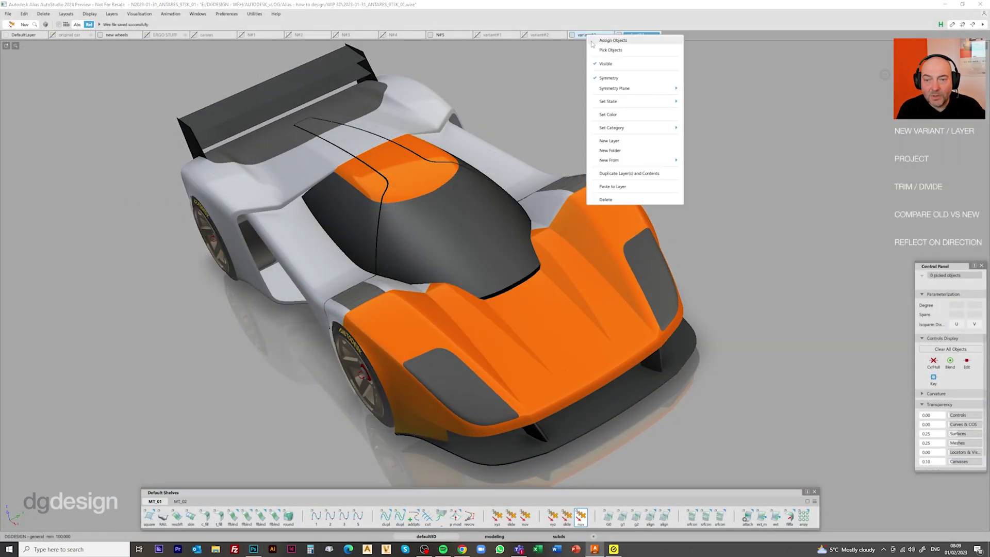
click(613, 40)
alt+shift+drag(947, 388, 464, 309)
Duplicate the intake curves and move their CVs to narrow the grey intake into a thin strip.
click(400, 516)
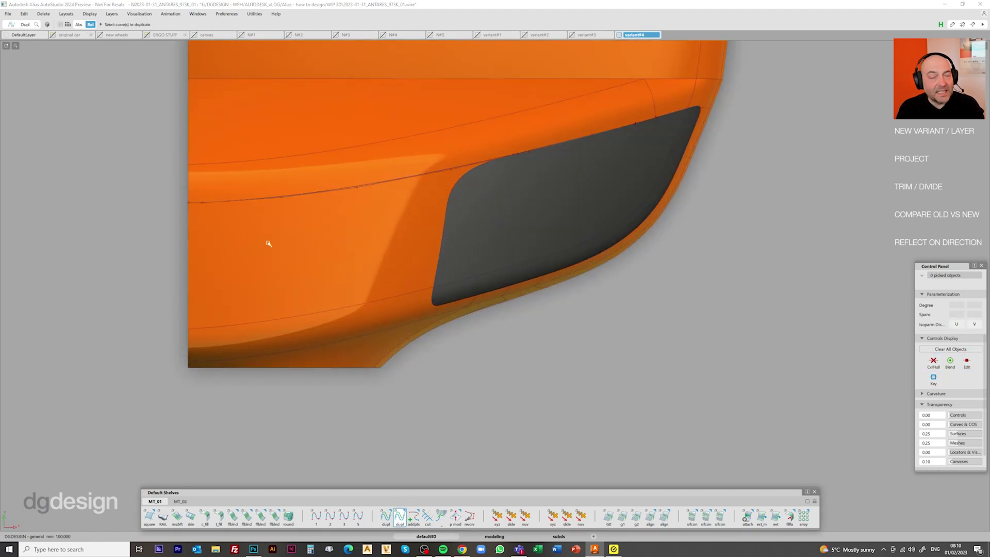
double_click(789, 515)
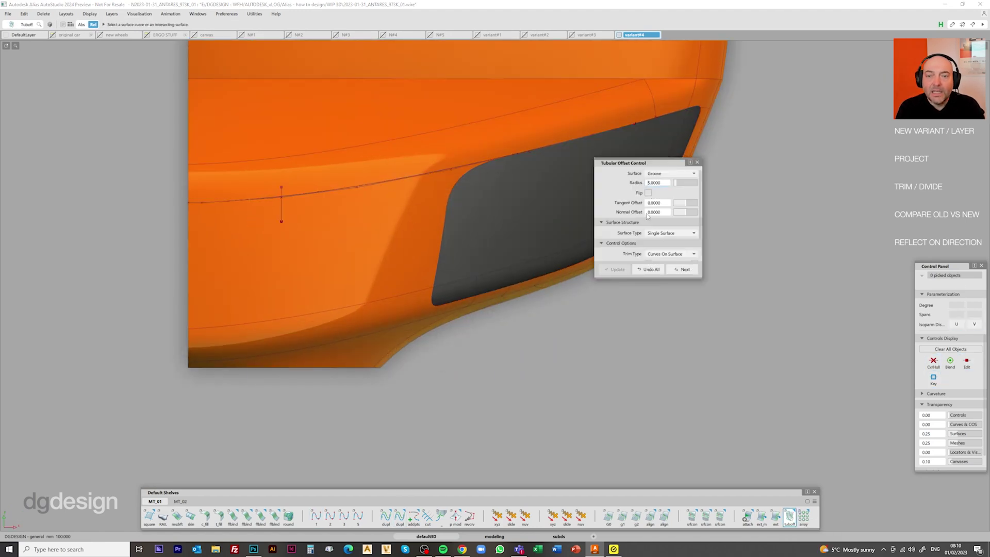
key(e)
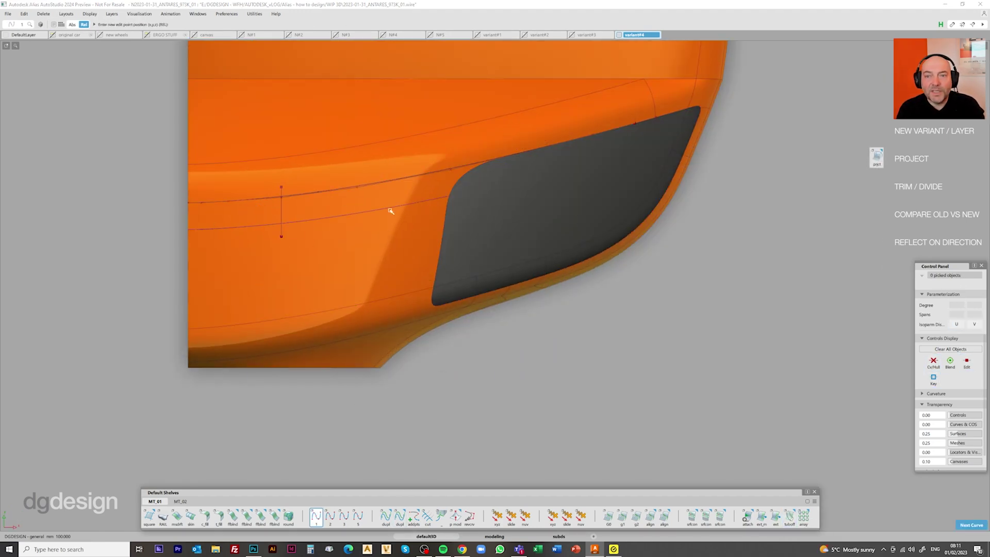
drag(180, 200, 403, 325)
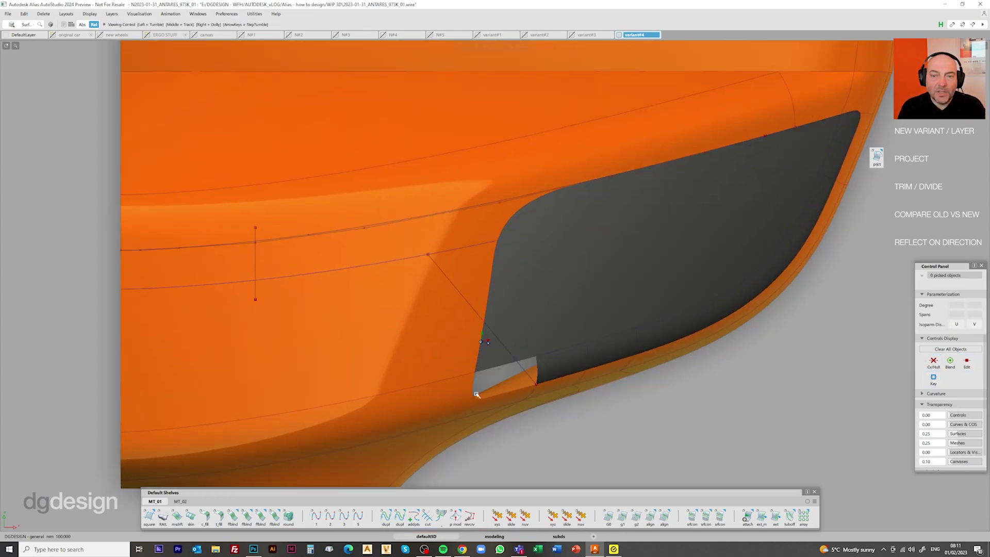
alt+shift+middle_drag(477, 395, 453, 321)
ctrl+shift+drag(453, 146, 155, 355)
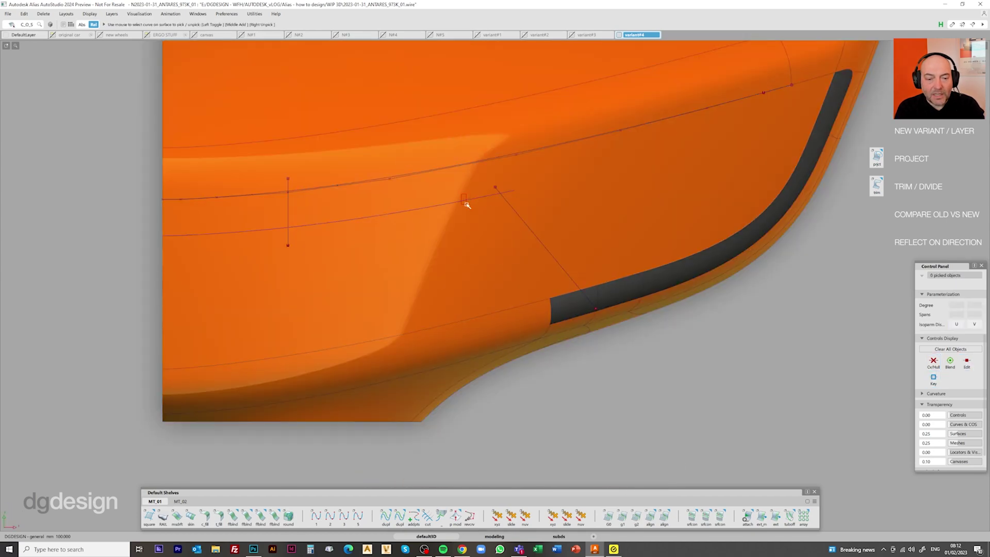
Tubular-offset the intake edge, draw new edge curves, and inspect the tapered dark headlight strips.
click(789, 515)
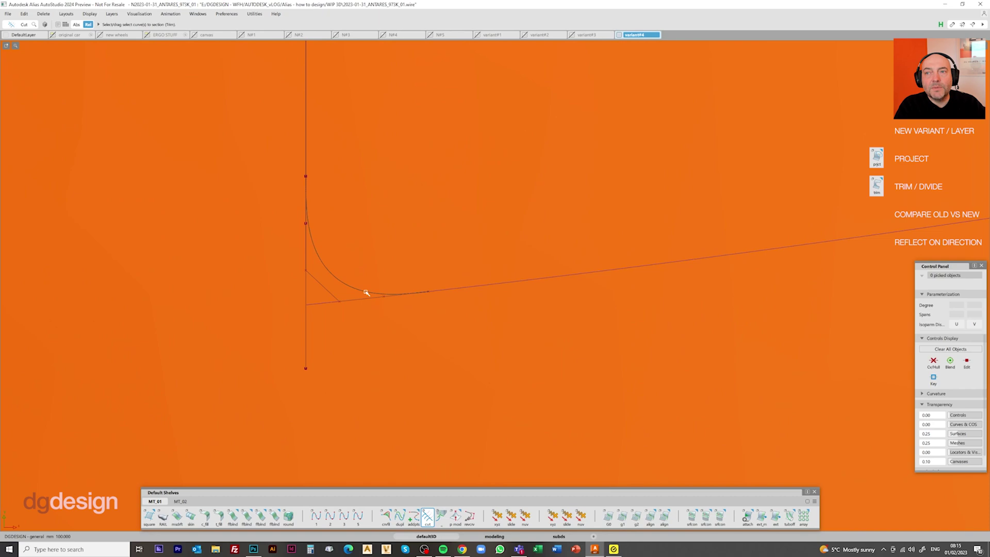
click(428, 291)
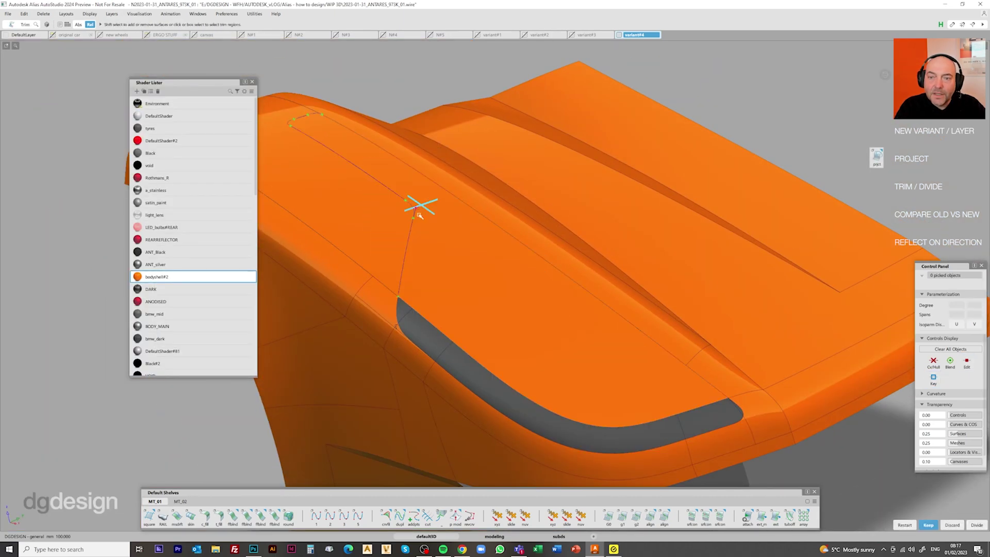
alt+shift+drag(268, 269, 457, 281)
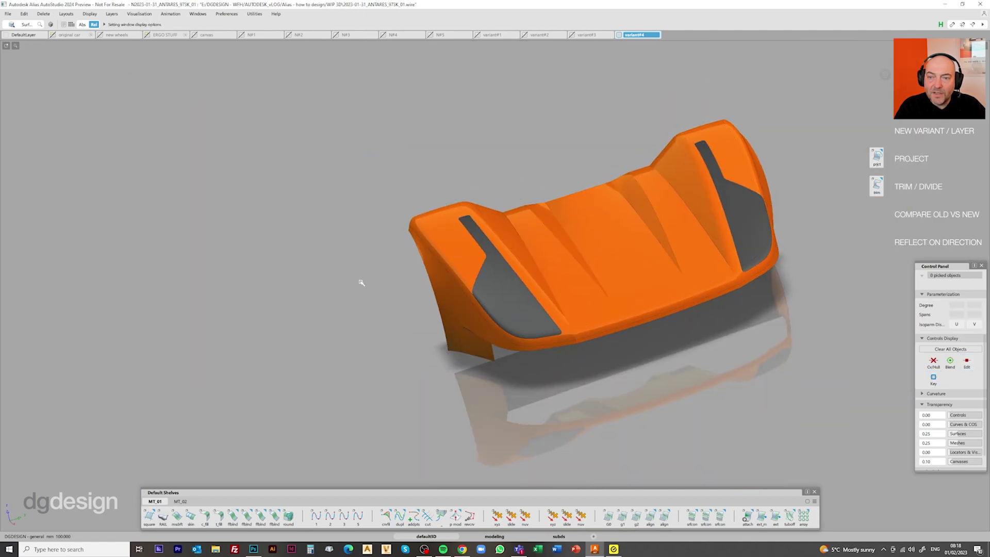
Compare variant#1 and variant#4 on the full car, then pick the variant#5 layer objects.
alt+shift+drag(424, 281, 505, 279)
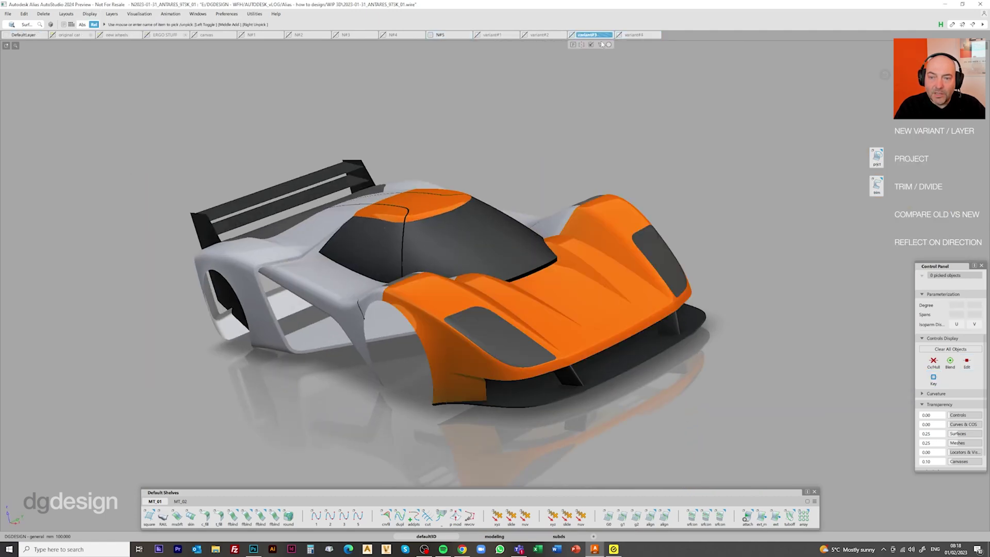
alt+shift+right_drag(505, 279, 497, 145)
click(493, 35)
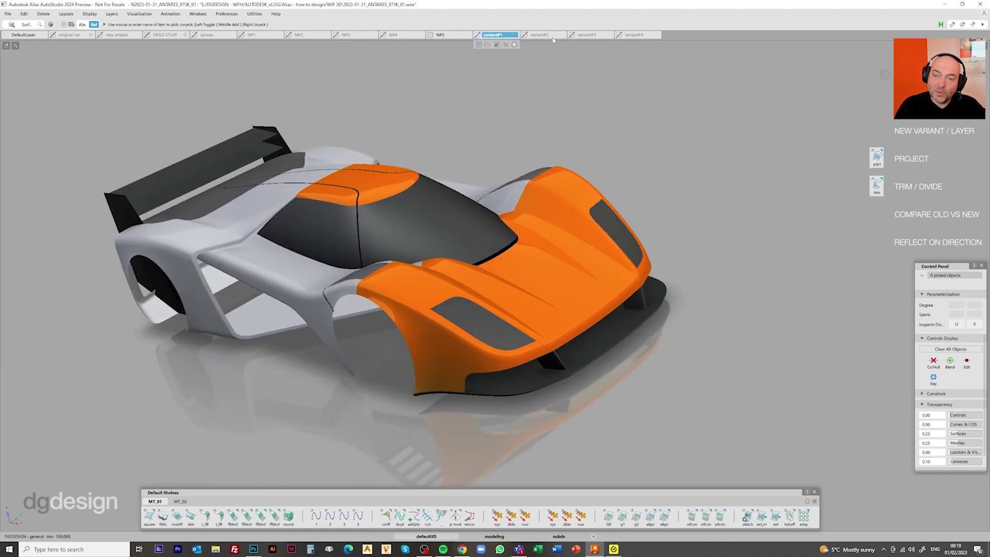
click(638, 35)
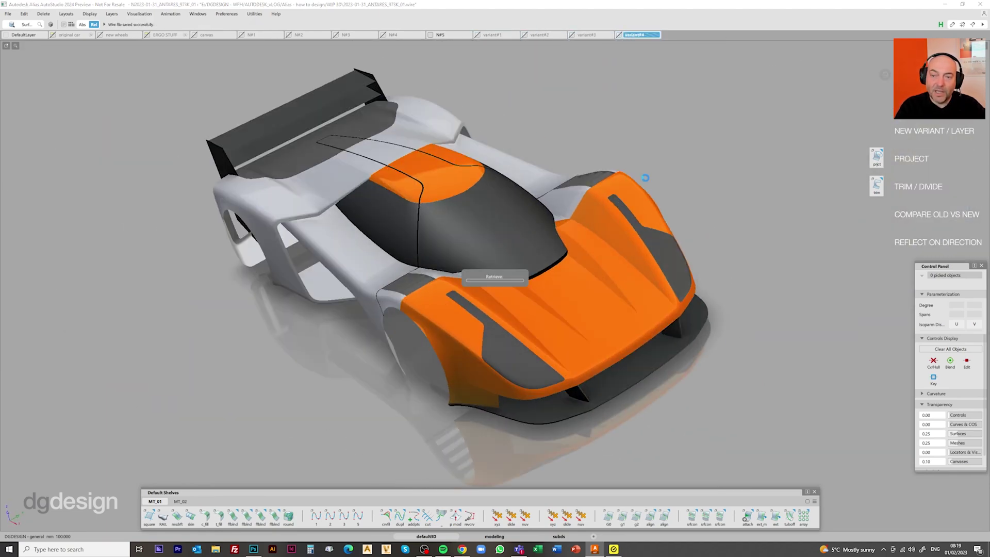
right_click(686, 35)
click(693, 51)
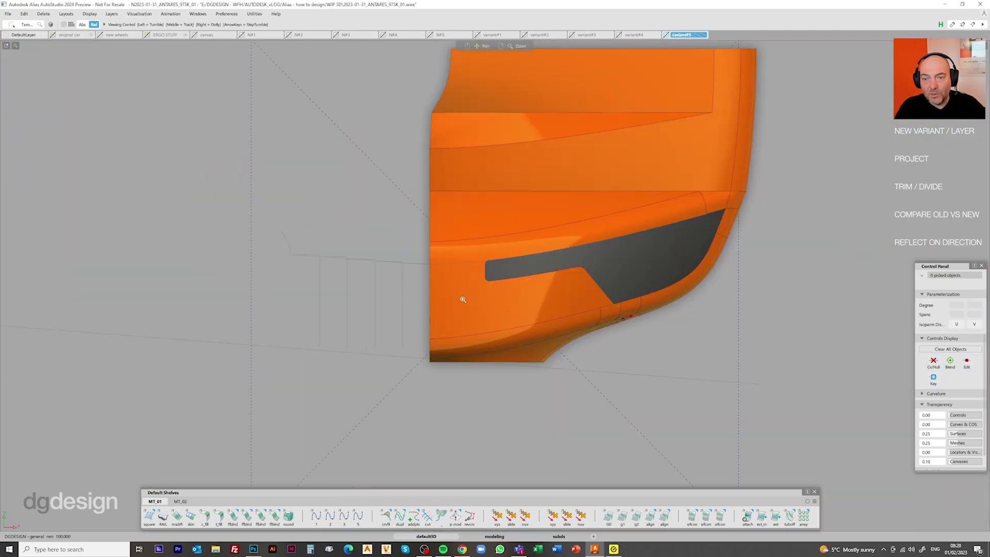
Draw the headlight outline on the front panel and give the cutout a grey shader.
click(400, 235)
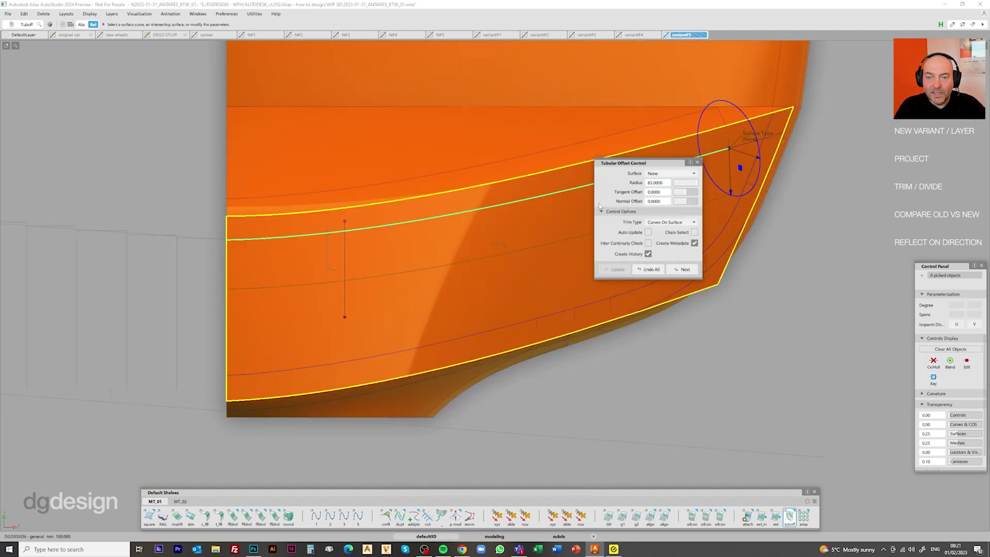
click(519, 264)
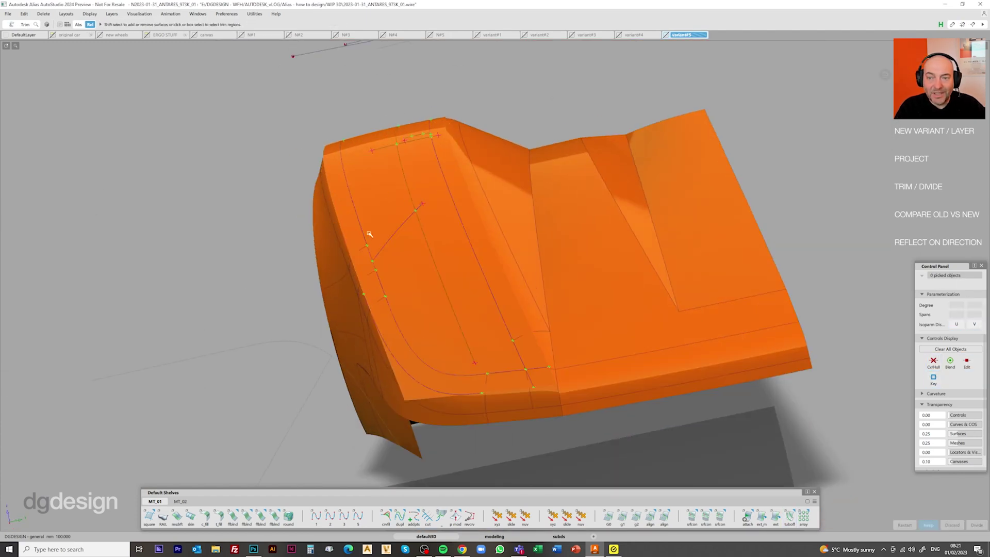
alt+shift+drag(372, 258, 356, 371)
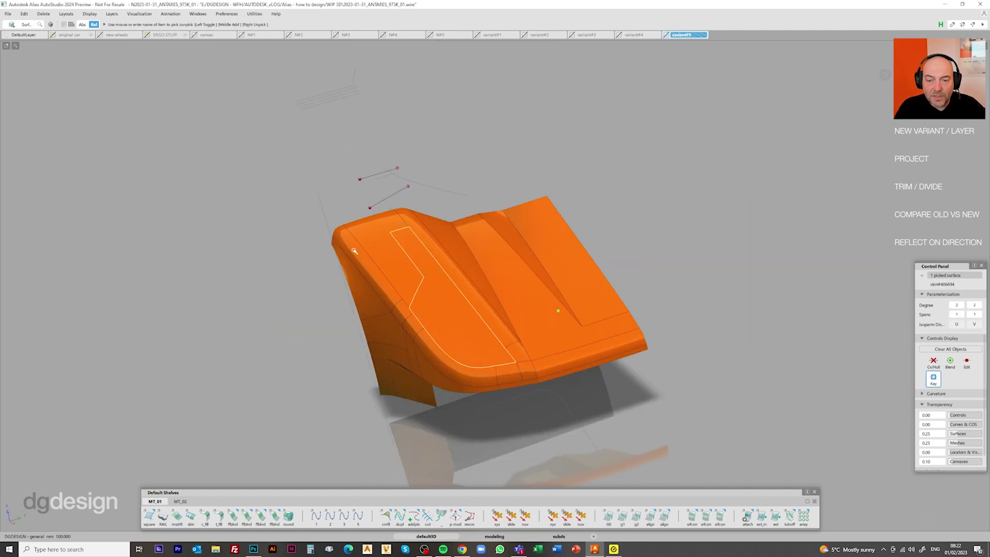
click(140, 14)
click(155, 167)
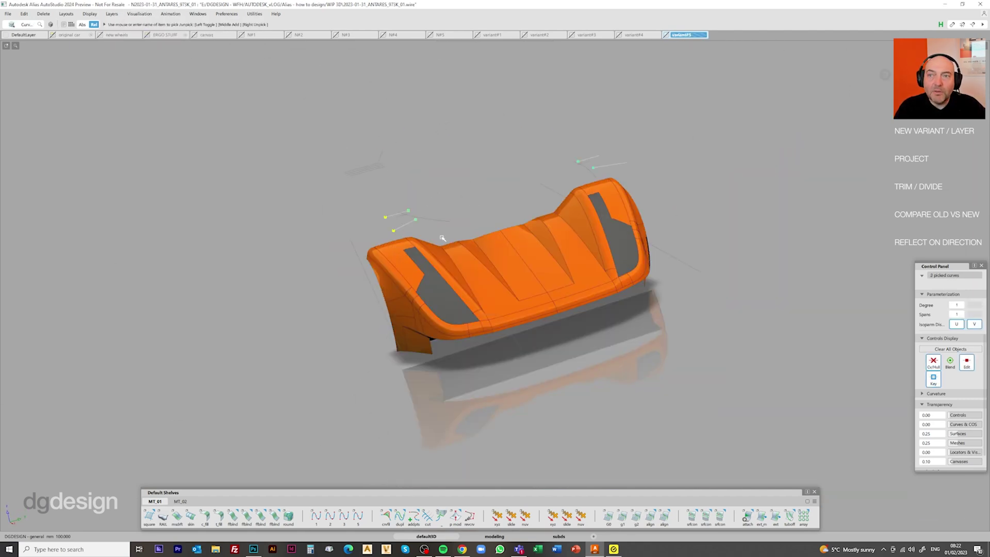
alt+shift+drag(436, 237, 391, 358)
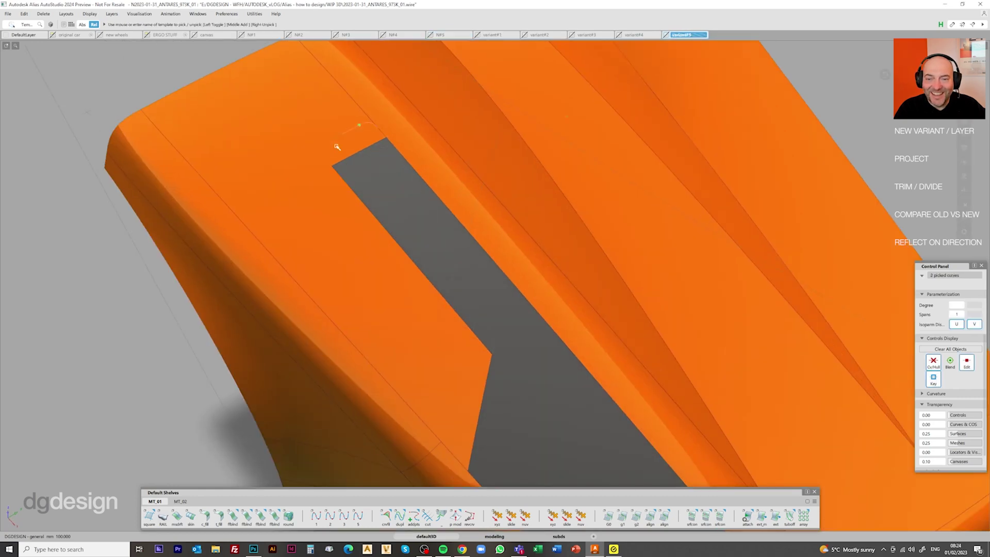
Round the outline's corners with Curve Fillet and project it onto the panel.
ctrl+shift+drag(337, 147, 320, 180)
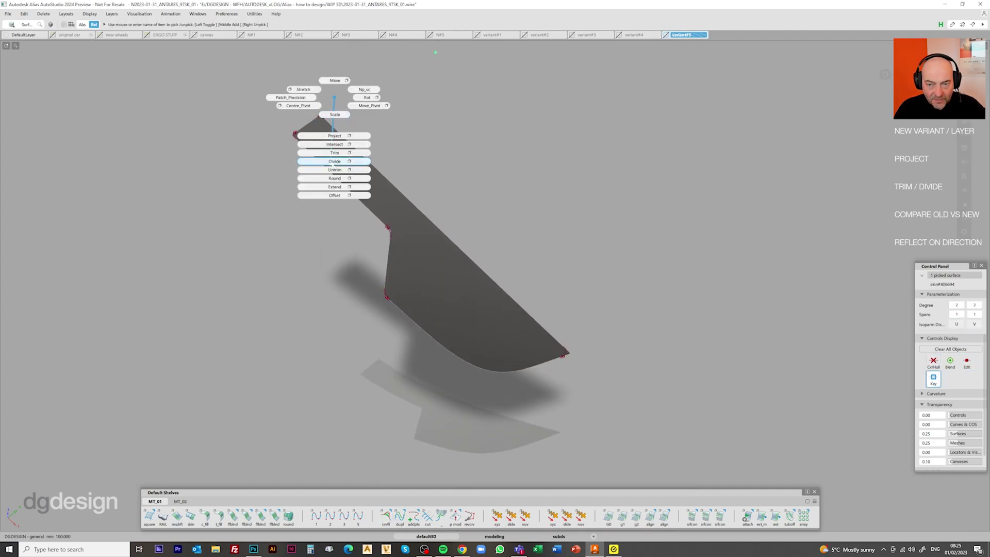
click(335, 136)
scroll(394, 239, up, 5)
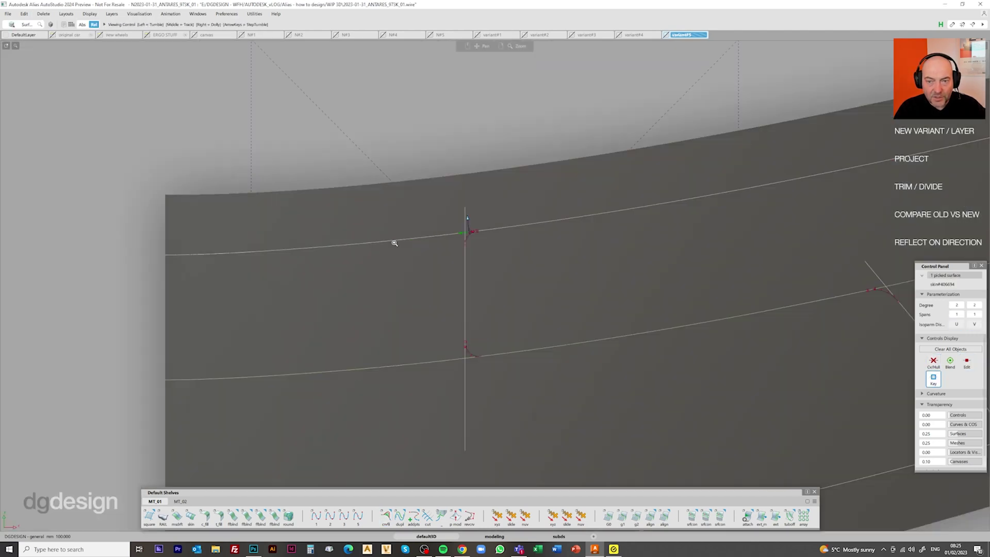
scroll(619, 287, down, 5)
scroll(415, 189, up, 8)
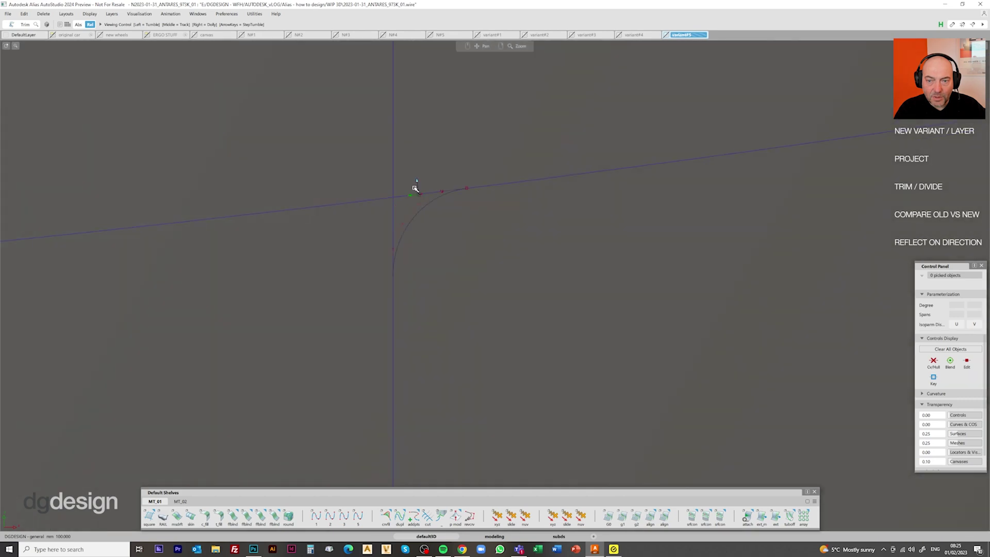
Align the long curve to the fillet and extend the short curve to meet it.
click(467, 188)
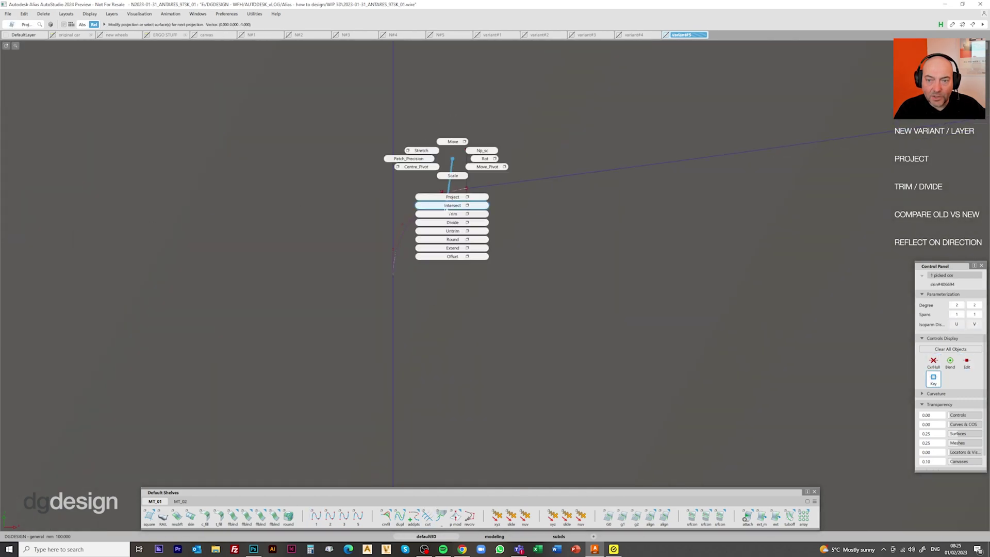
click(447, 210)
scroll(499, 183, down, 3)
scroll(433, 256, up, 5)
drag(402, 221, 401, 286)
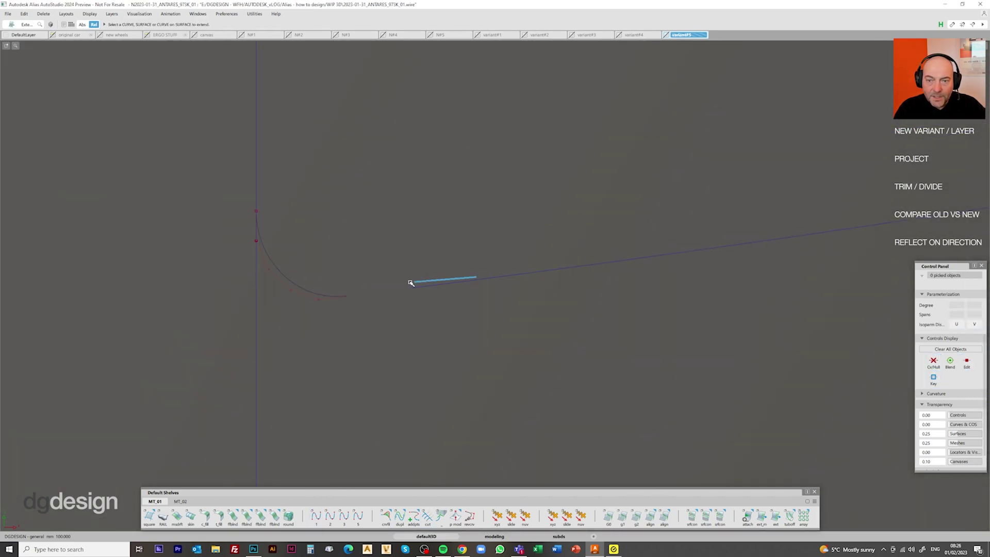
Project the vertical and outline curves onto the panel, check the cutout, and tubular-offset it at radius 20.
drag(454, 271, 481, 257)
scroll(482, 257, down, 5)
scroll(407, 270, up, 5)
click(476, 304)
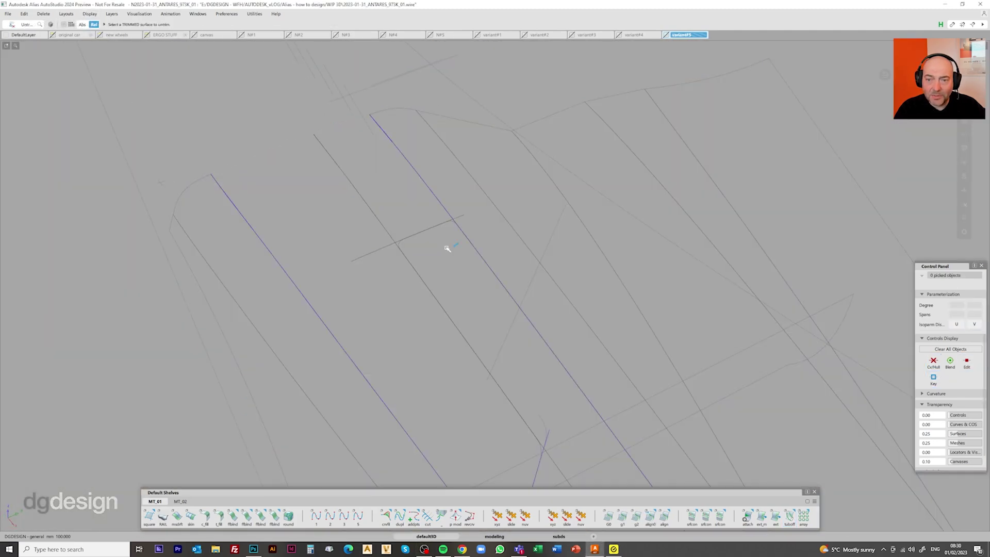
ctrl+shift+right_drag(448, 248, 366, 230)
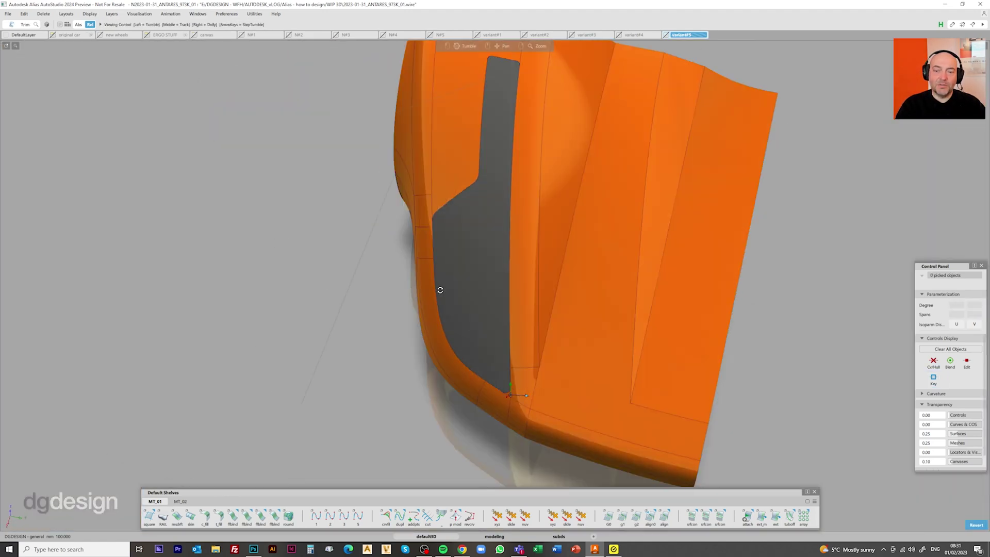
alt+shift+drag(438, 290, 320, 170)
ctrl+shift+right_drag(283, 137, 283, 137)
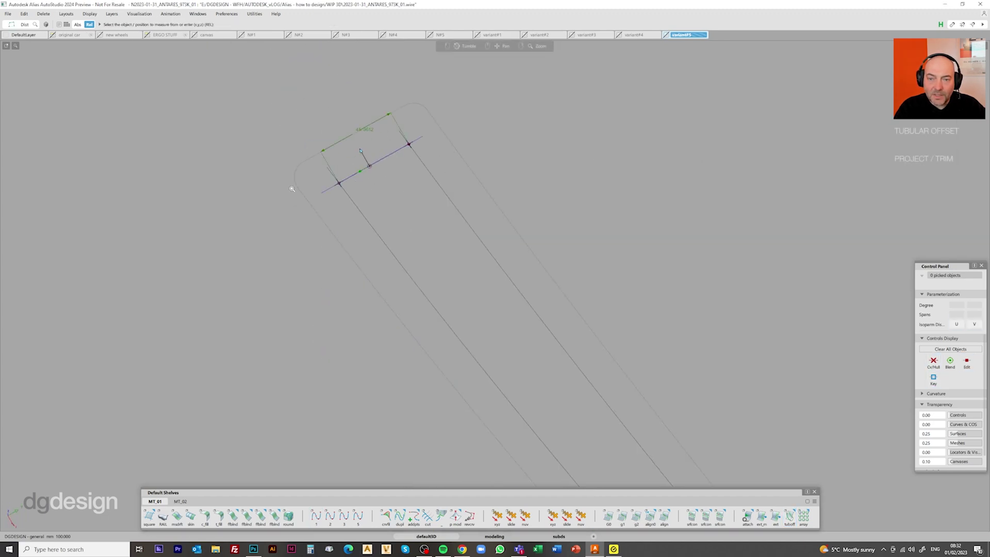
Finish the offset fillet, then create a white 'markerlight' shader and assign it to the offset surface.
click(790, 516)
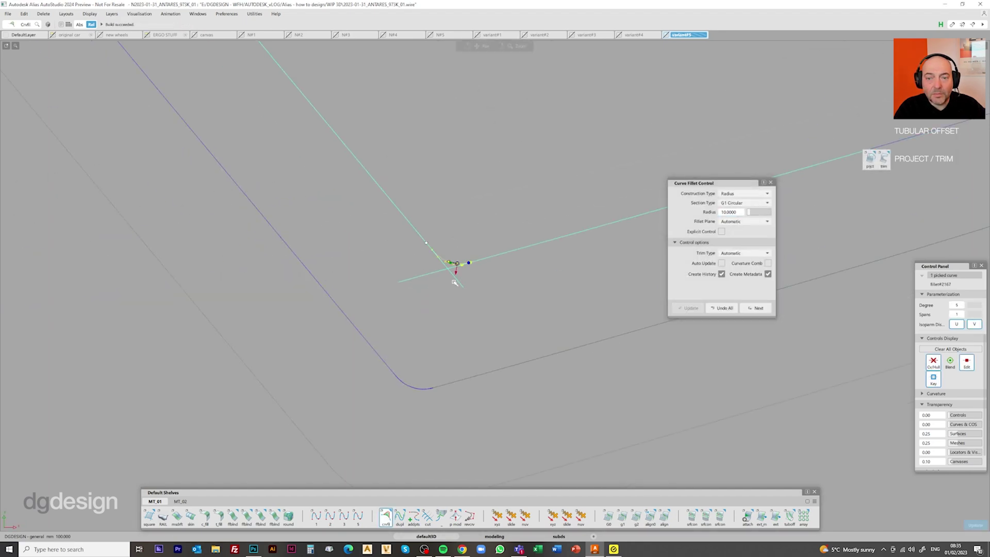
key(Escape)
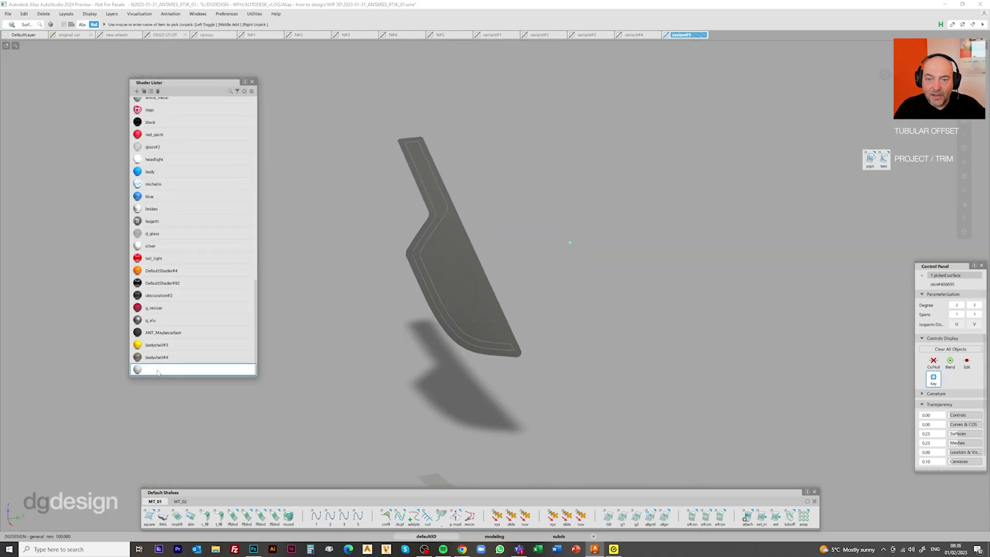
text(light)
key(Return)
right_click(170, 371)
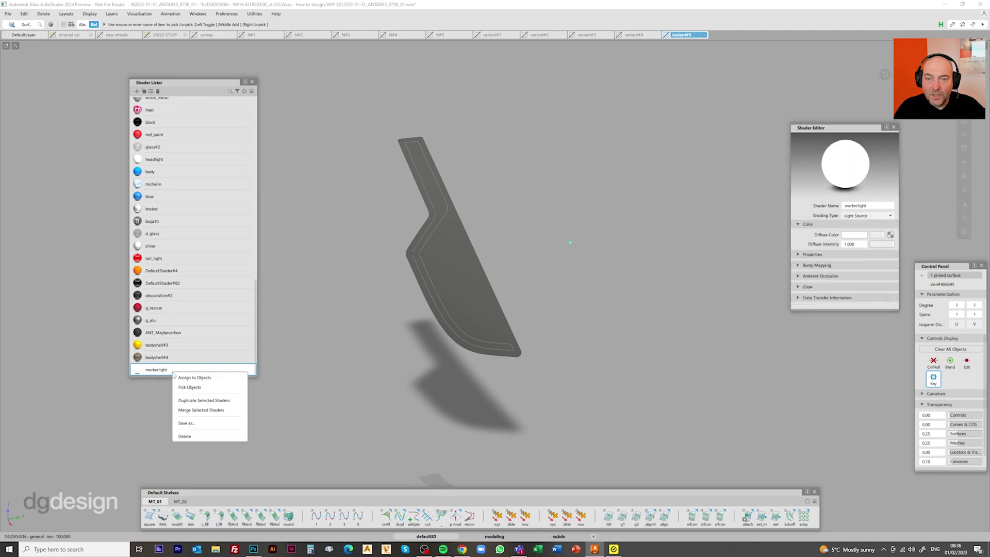
click(188, 376)
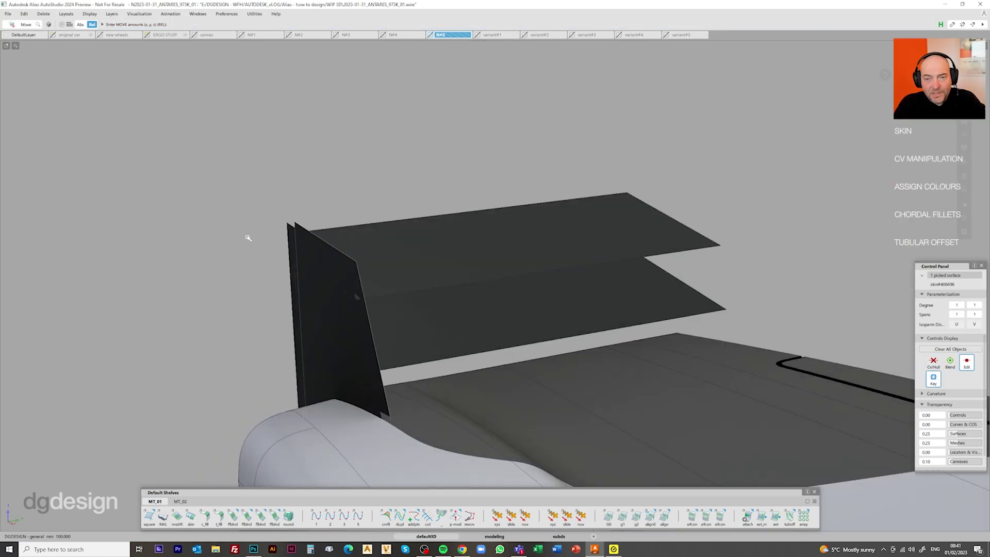
Open the shader library and pick the three rear wing surfaces.
click(139, 14)
click(150, 57)
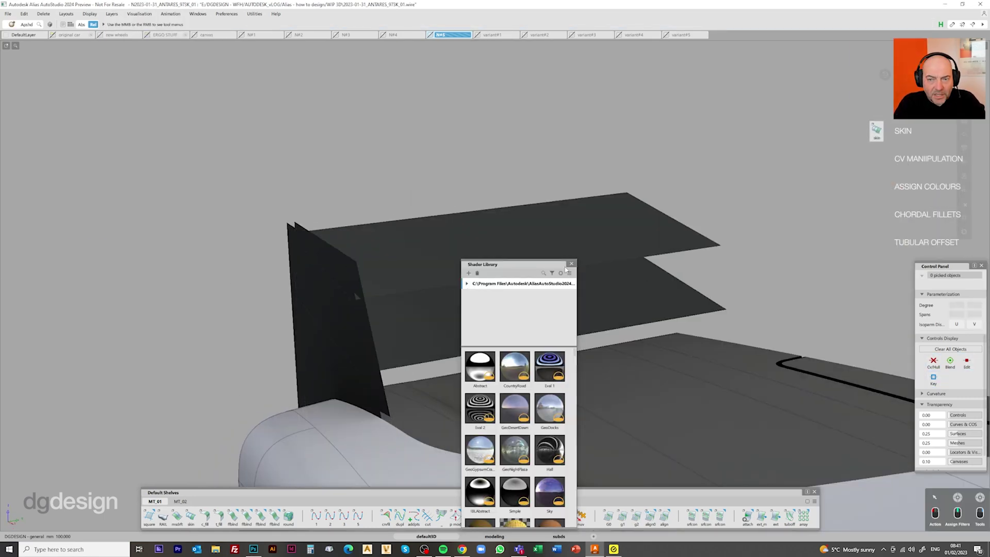
click(571, 264)
Rebuild the rear wing's skin surface with the Skin tool.
click(191, 516)
click(350, 271)
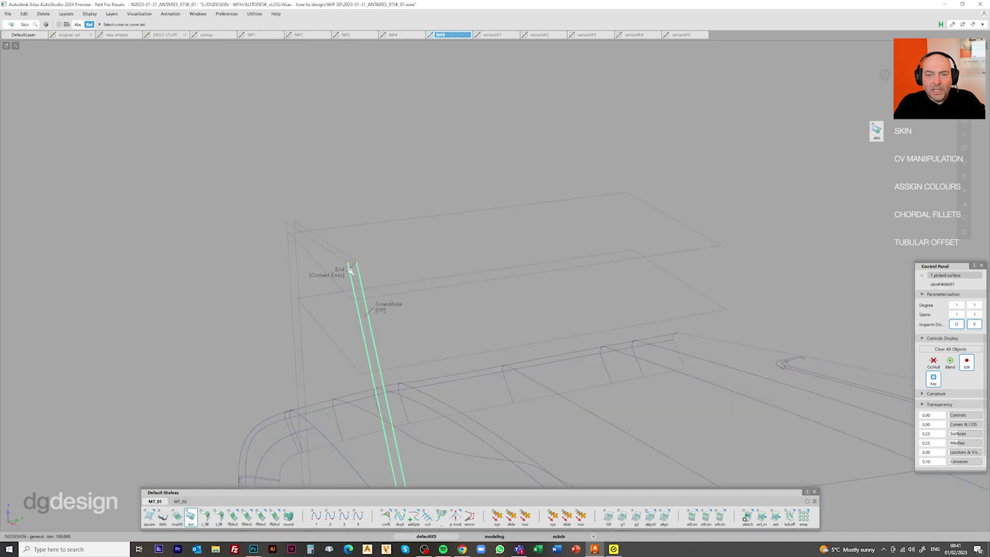
ctrl+shift+drag(523, 226, 492, 269)
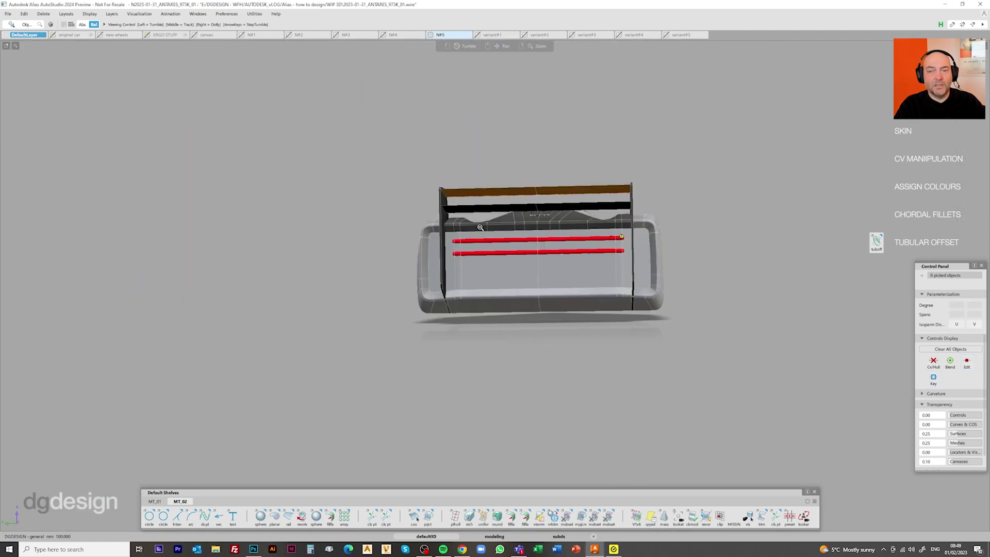
Trim the black rear panel below the red light bars.
alt+shift+right_drag(405, 260, 394, 258)
alt+shift+middle_drag(393, 258, 404, 265)
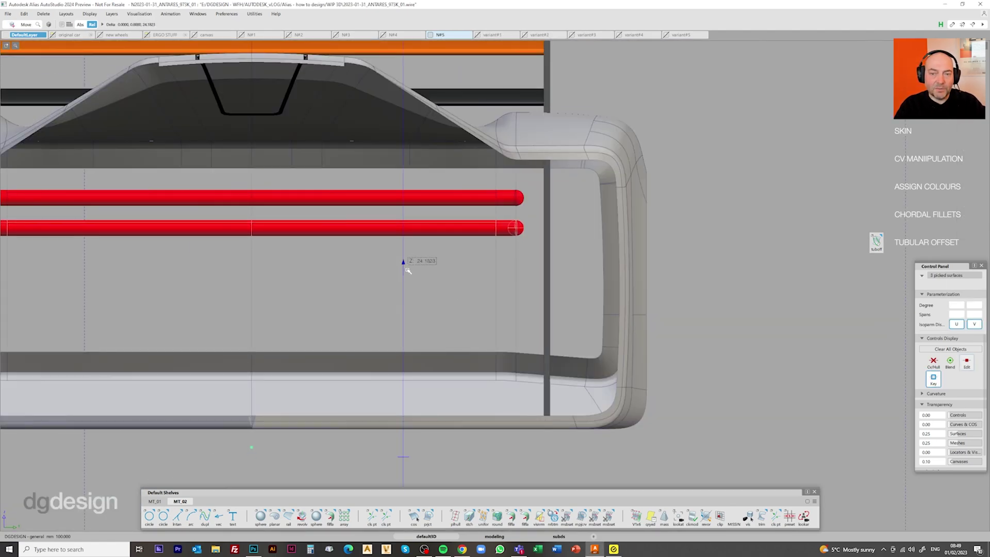
alt+shift+drag(404, 265, 439, 316)
alt+shift+right_drag(440, 316, 504, 258)
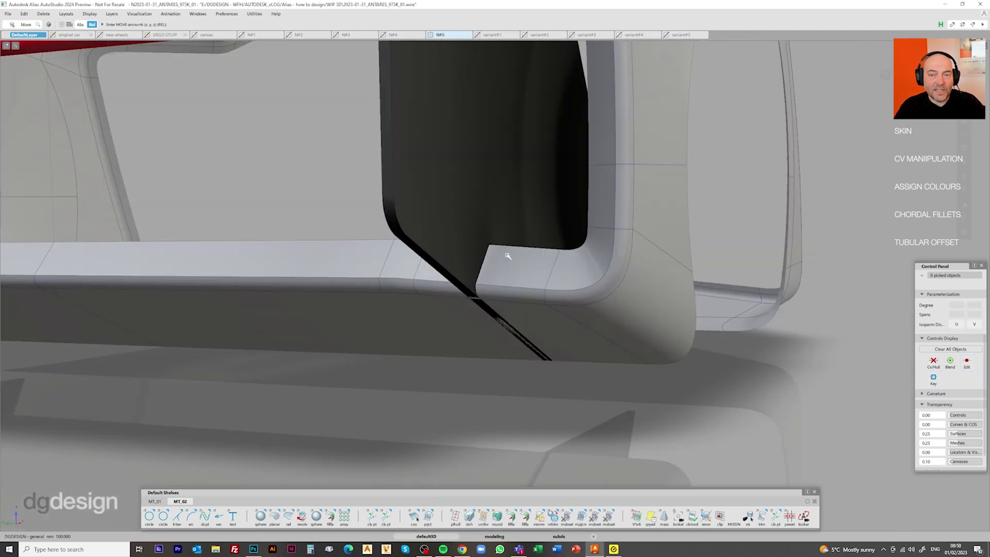
alt+shift+drag(503, 259, 335, 289)
click(469, 301)
click(498, 248)
Assign satin_paint from the Shader Lister to the picked rear surfaces.
click(743, 146)
click(626, 126)
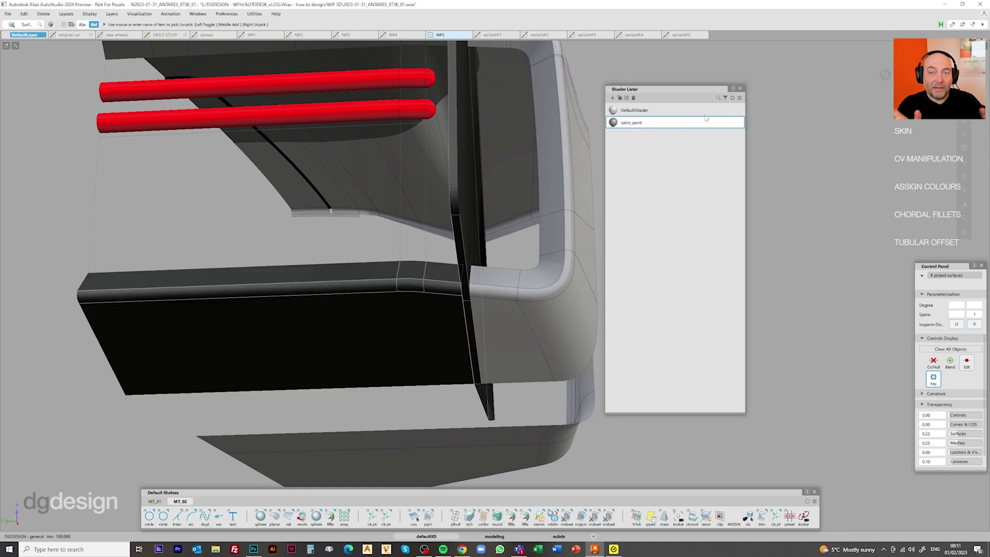
alt+shift+drag(626, 126, 330, 361)
click(155, 502)
Draw a three-point degree-1 fin profile under the rear panel's lower edge.
alt+shift+drag(219, 309, 194, 243)
click(316, 515)
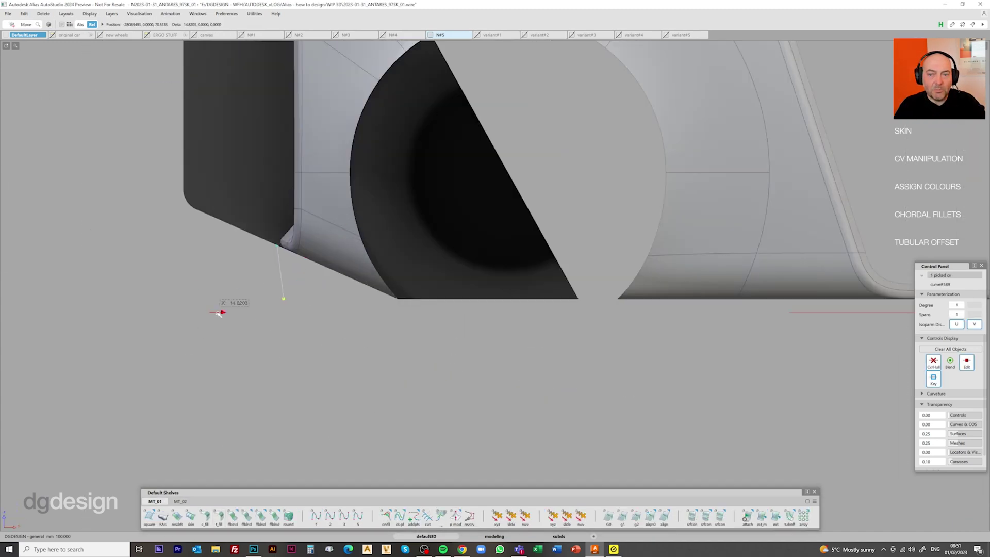
alt+shift+drag(221, 309, 291, 165)
click(341, 271)
click(352, 318)
click(392, 306)
Isolate the black part and build the row of dark diffuser fins.
click(288, 250)
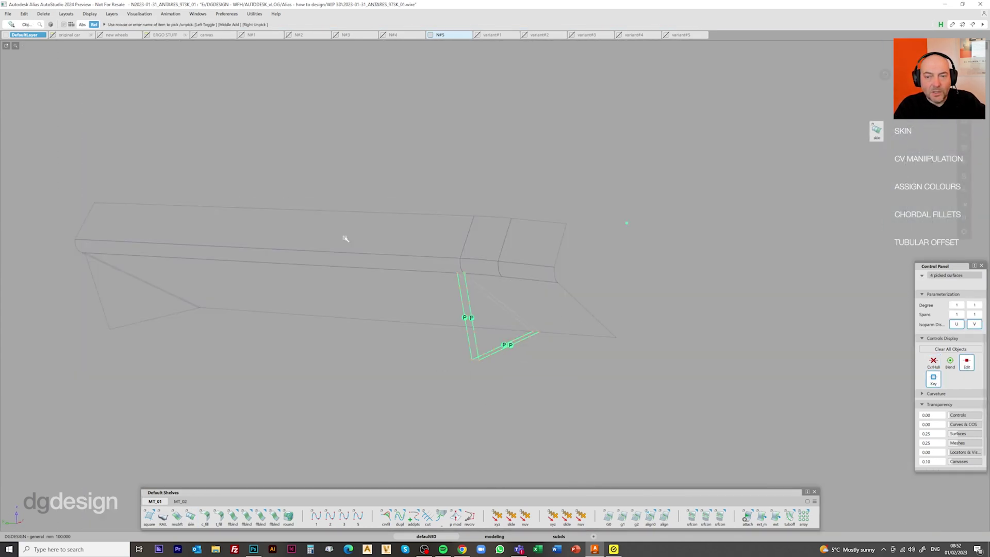
ctrl+shift+drag(435, 238, 429, 246)
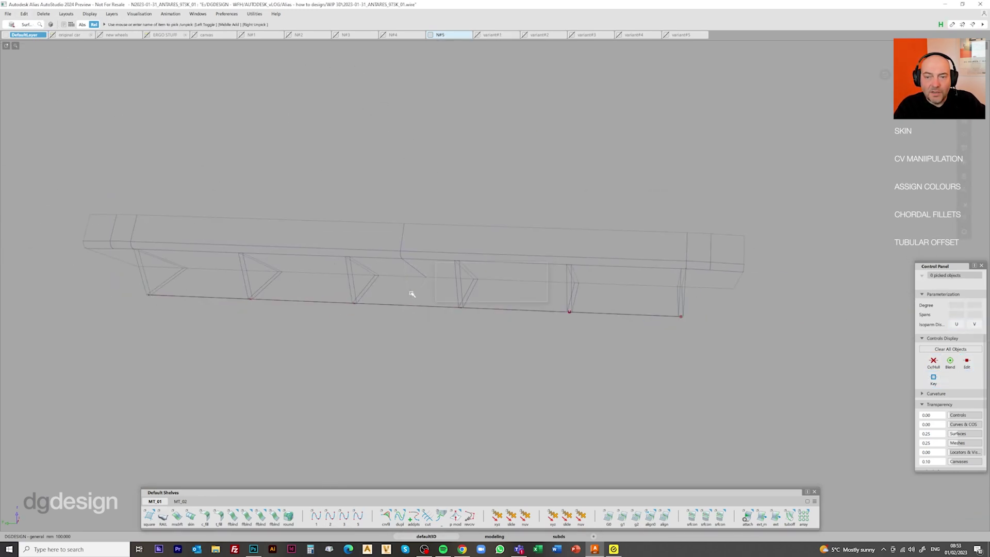
alt+shift+drag(412, 294, 444, 50)
alt+shift+drag(65, 17, 289, 313)
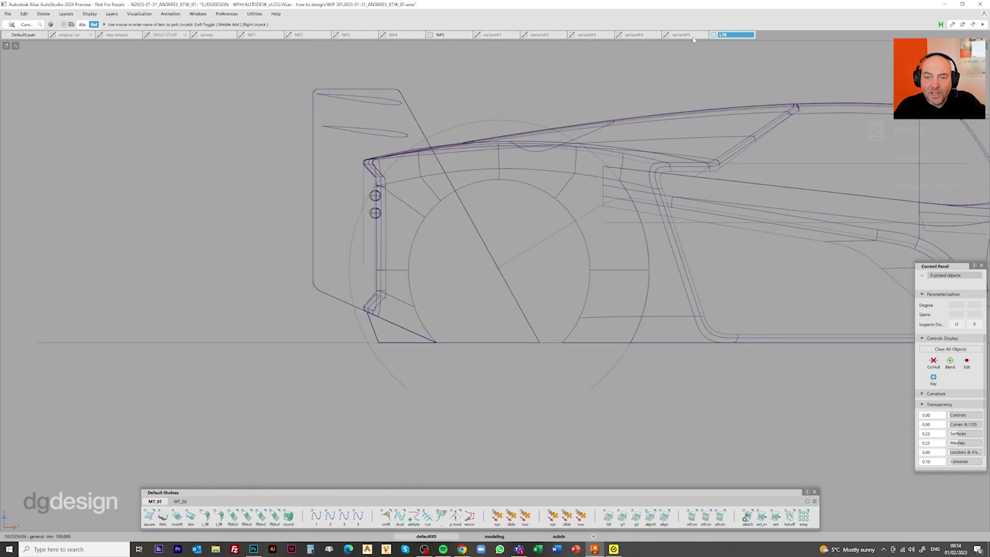
Draw the exhaust profile curve and revolve it into a round pipe.
scroll(395, 294, up, 5)
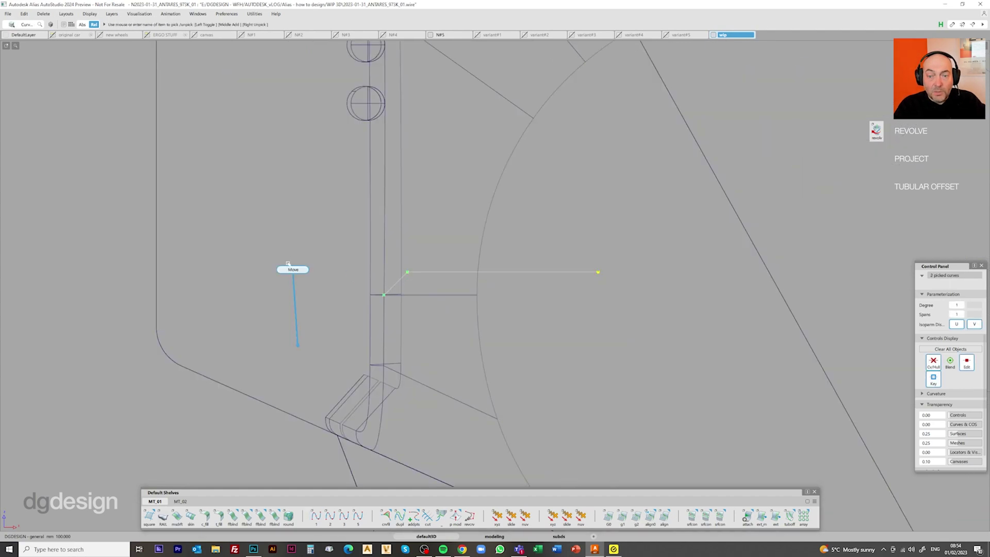
click(337, 239)
scroll(295, 276, up, 3)
drag(477, 267, 289, 298)
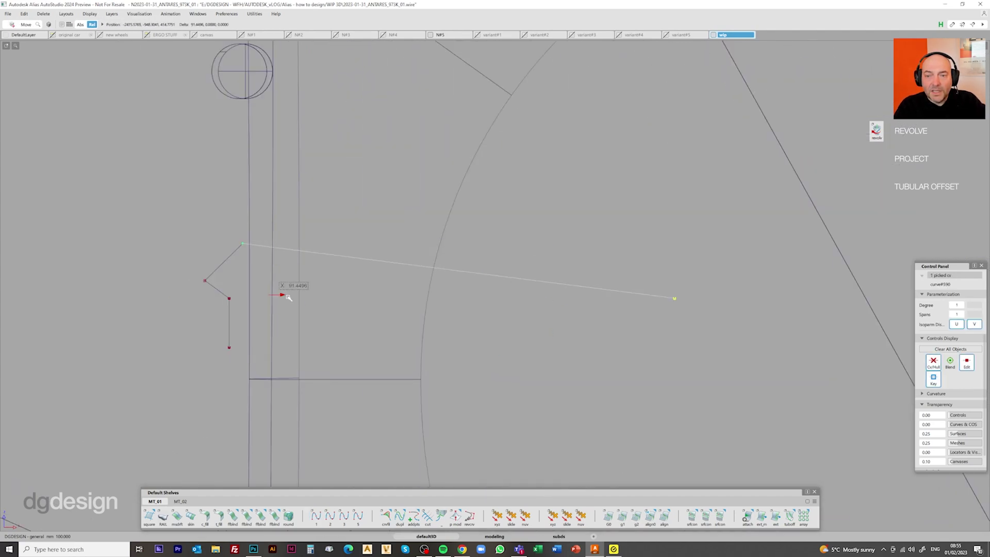
scroll(465, 243, down, 8)
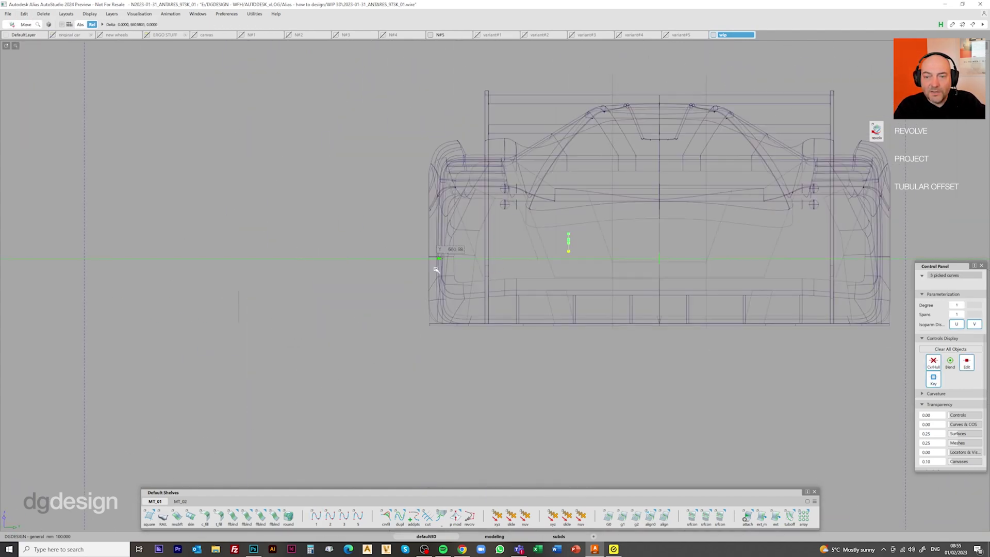
click(525, 308)
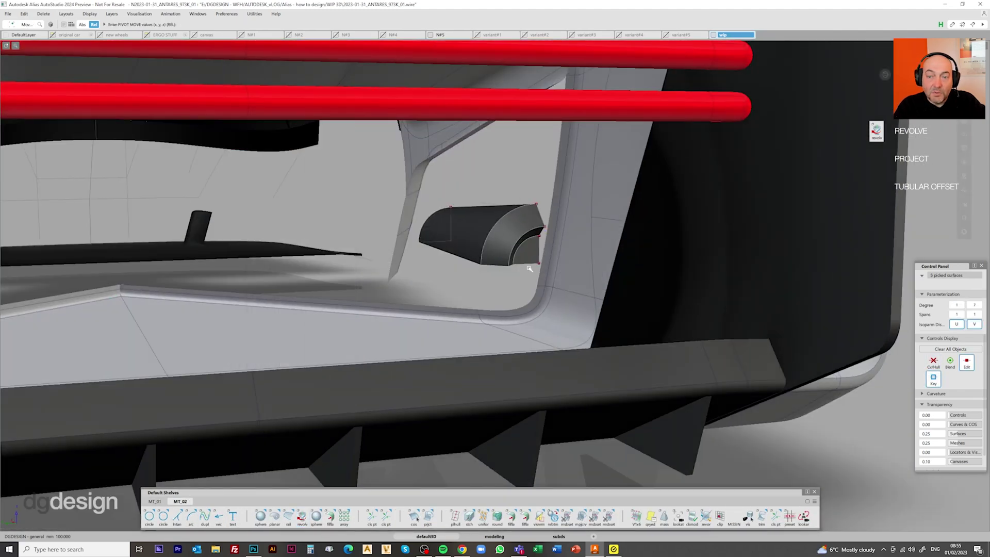
Duplicate the exhaust pipe and apply the metal and void shaders.
click(24, 14)
click(106, 89)
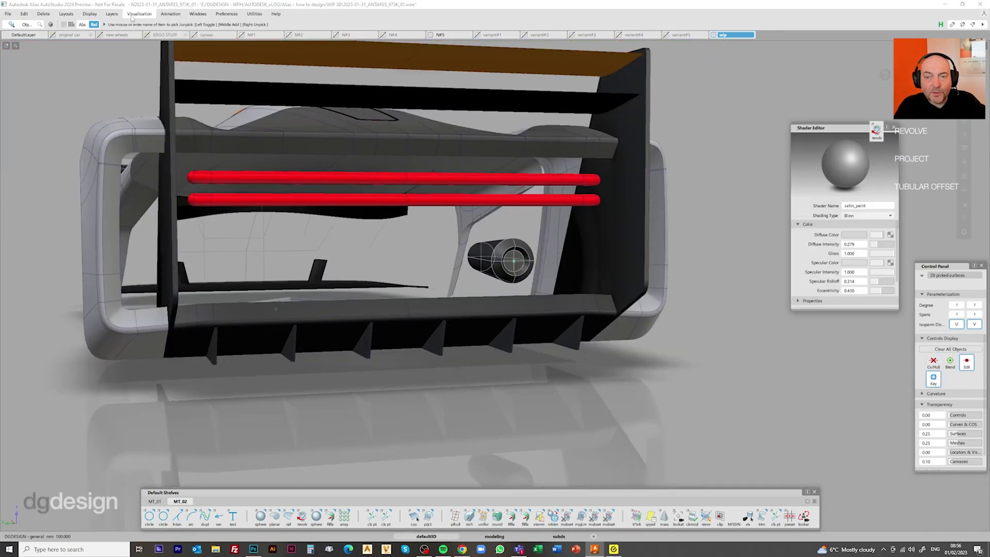
click(139, 14)
click(150, 57)
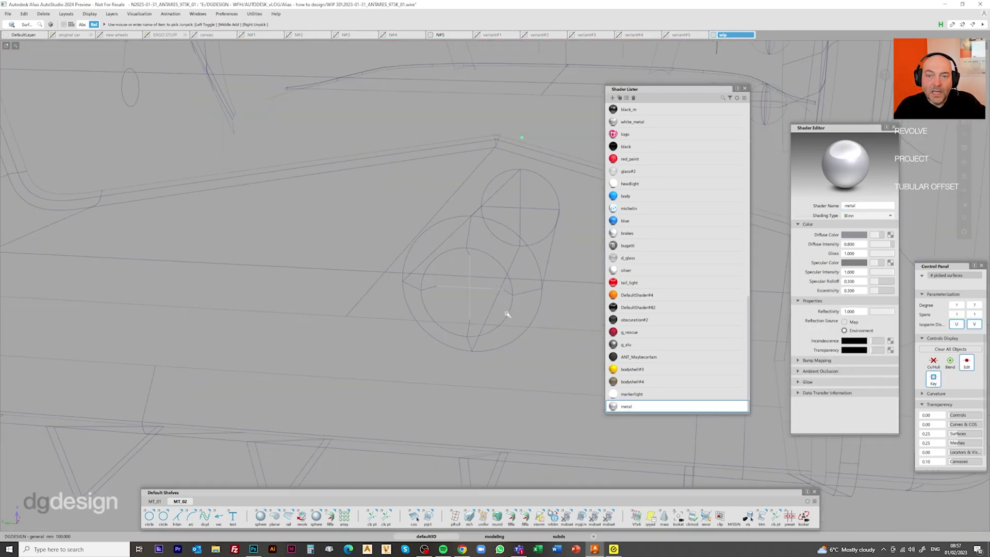
right_click(625, 172)
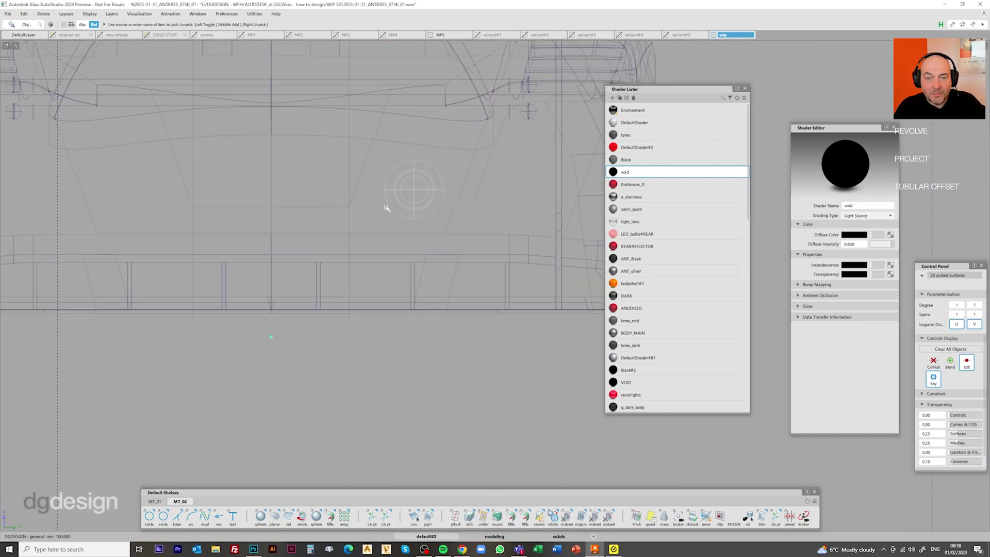
Move the second exhaust into place and view the car from the rear three-quarter.
key(m)
scroll(403, 240, up, 3)
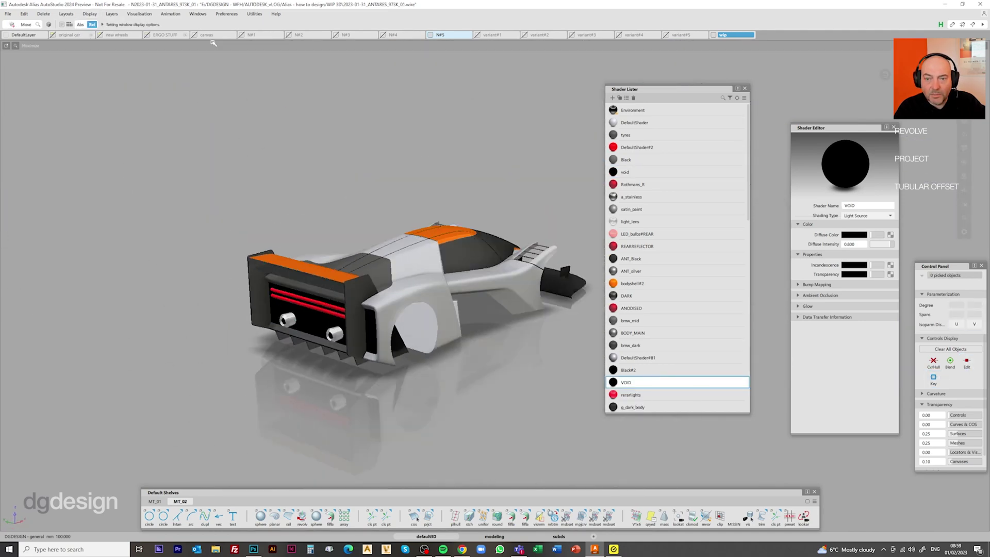
mouse_move(359, 331)
alt+shift+mouse_down()
mouse_move(221, 336)
mouse_move(252, 293)
mouse_move(484, 319)
mouse_move(371, 327)
alt+shift+mouse_up()
Paste copies of the line curves across the rear side vent.
key(ctrl+shift+w)
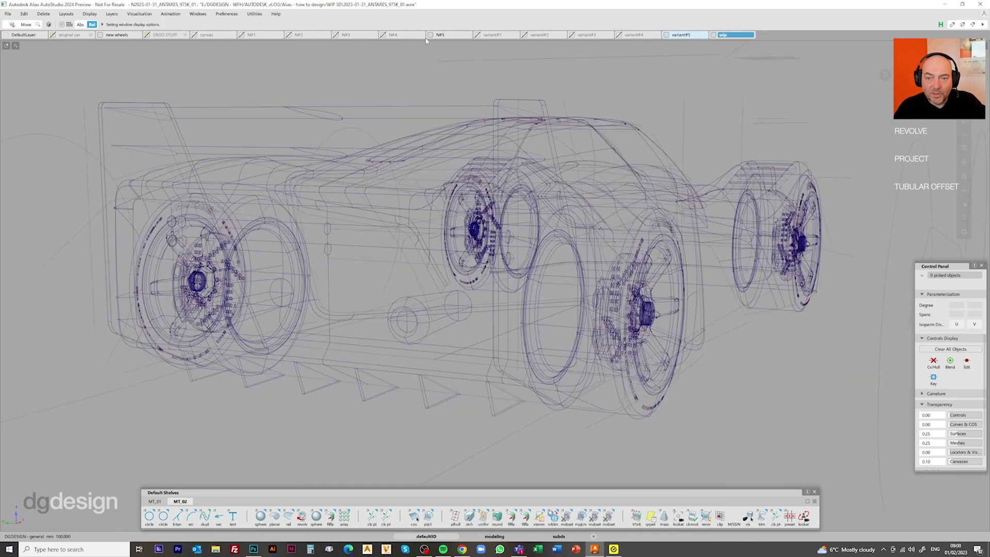
key(F8)
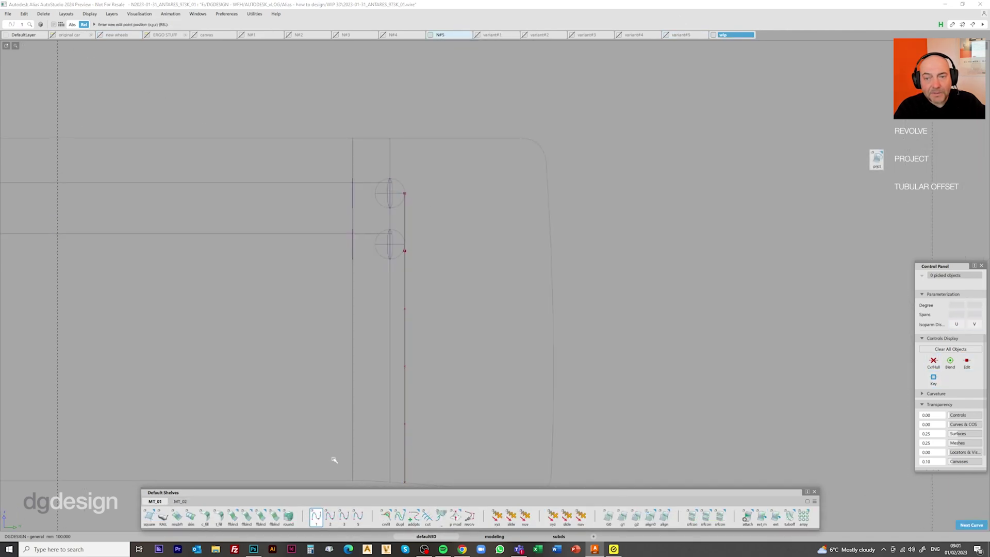
key(ctrl+v)
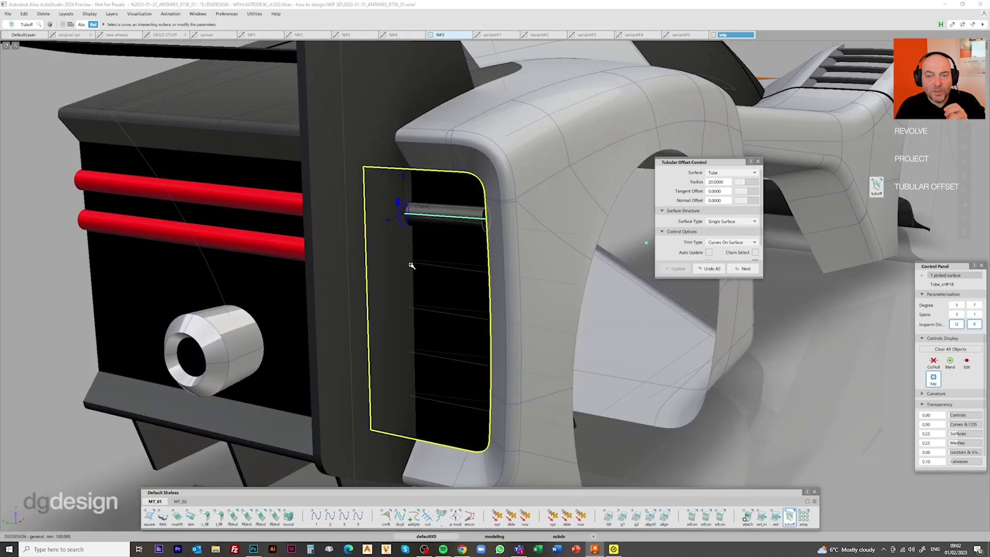
Turn the vent curves into five Tubular Offset ribs and extend their ends.
click(405, 346)
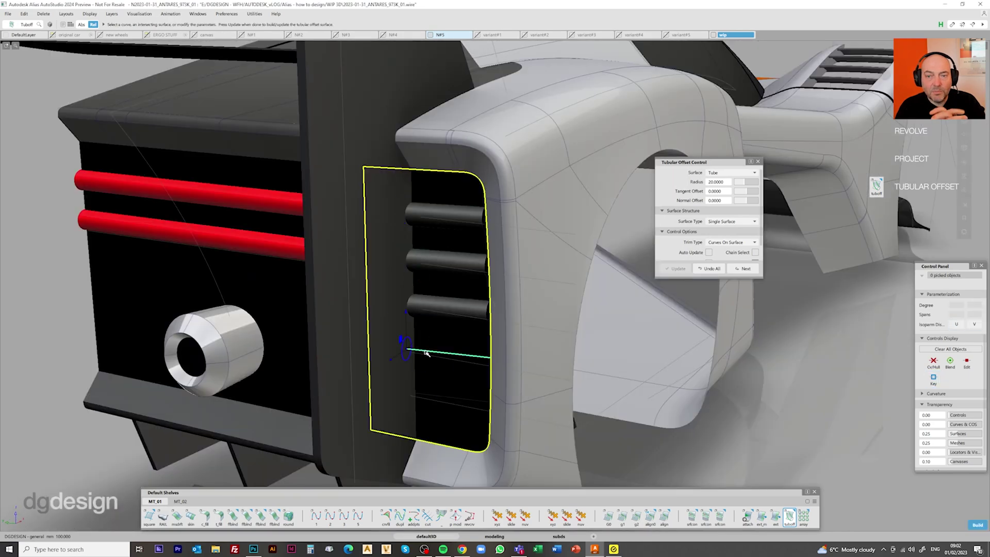
click(394, 314)
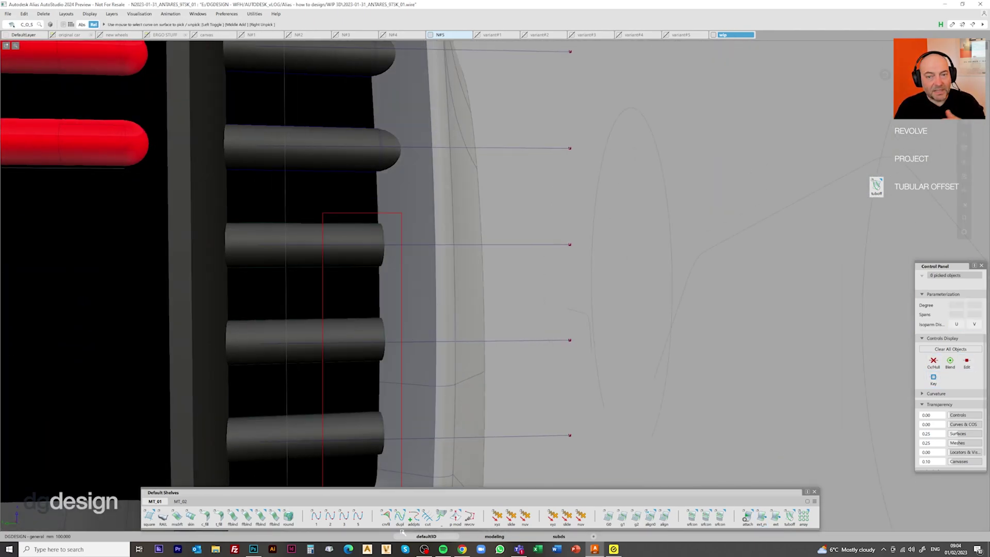
click(762, 517)
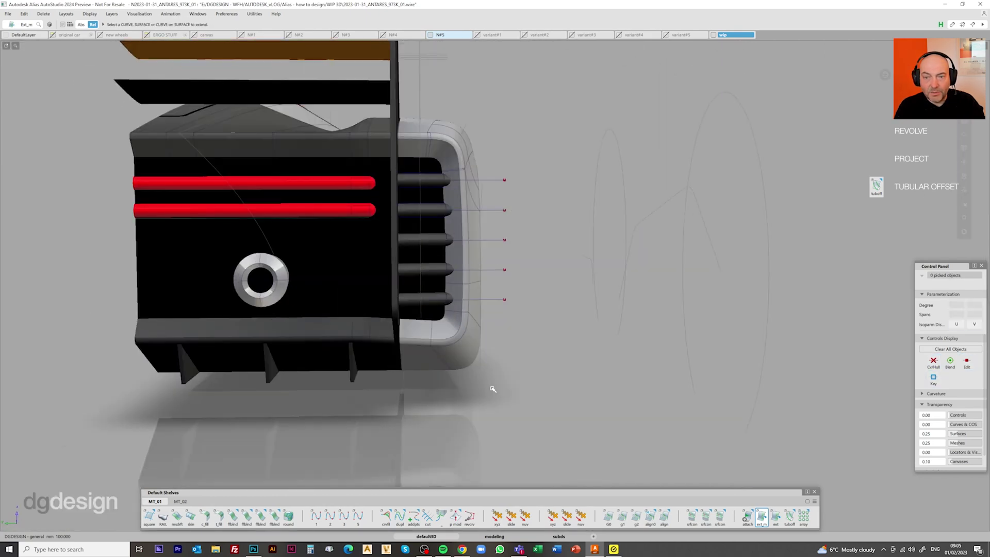